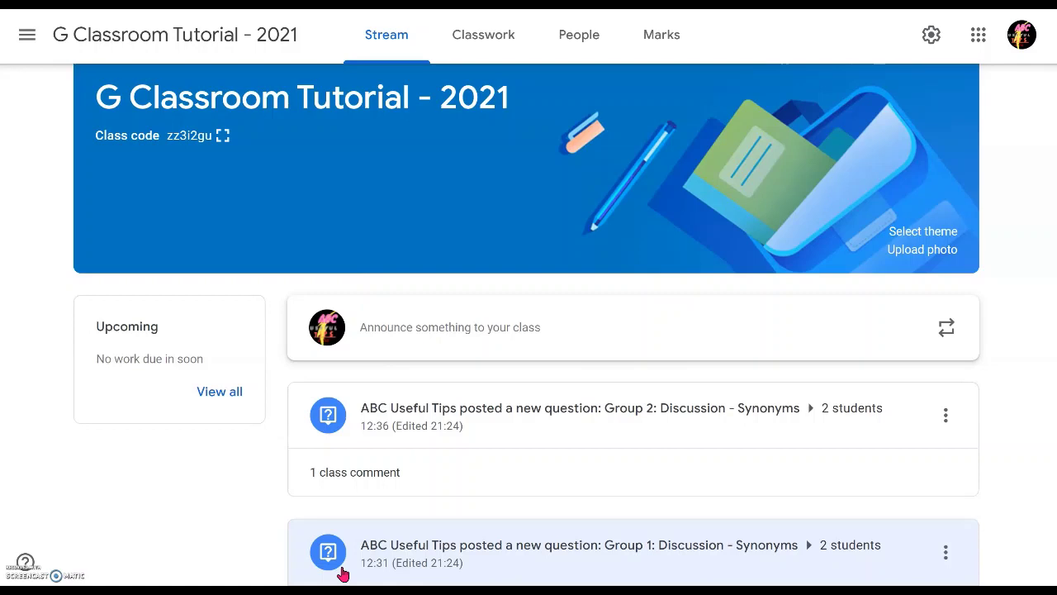
# Review the existing Group 1 and Group 2 synonym discussion questions, including their student answers and instructions, and return to the class stream.
pyautogui.click(733, 555)
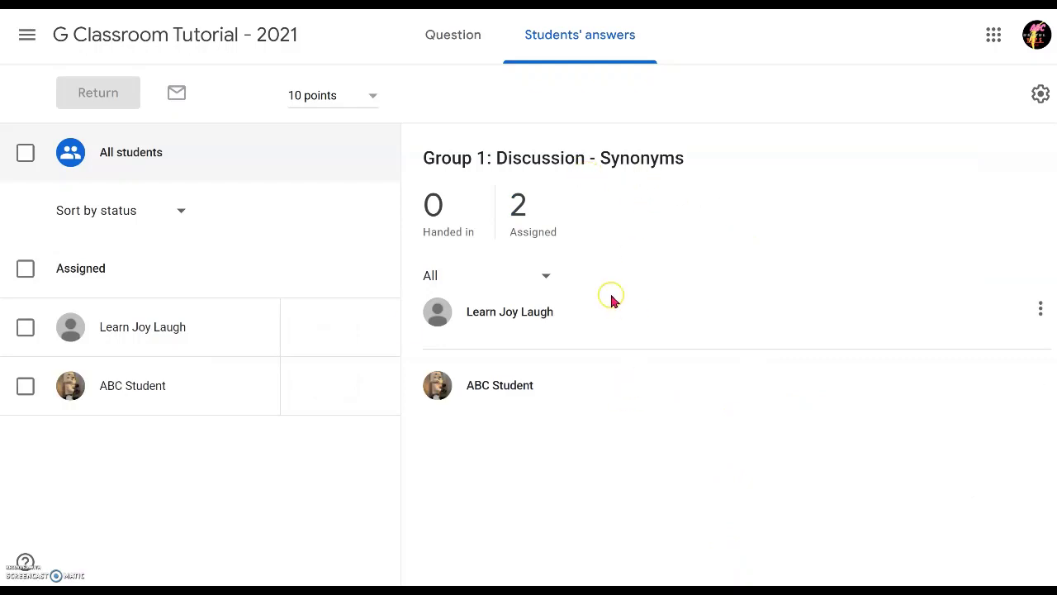
pyautogui.click(407, 23)
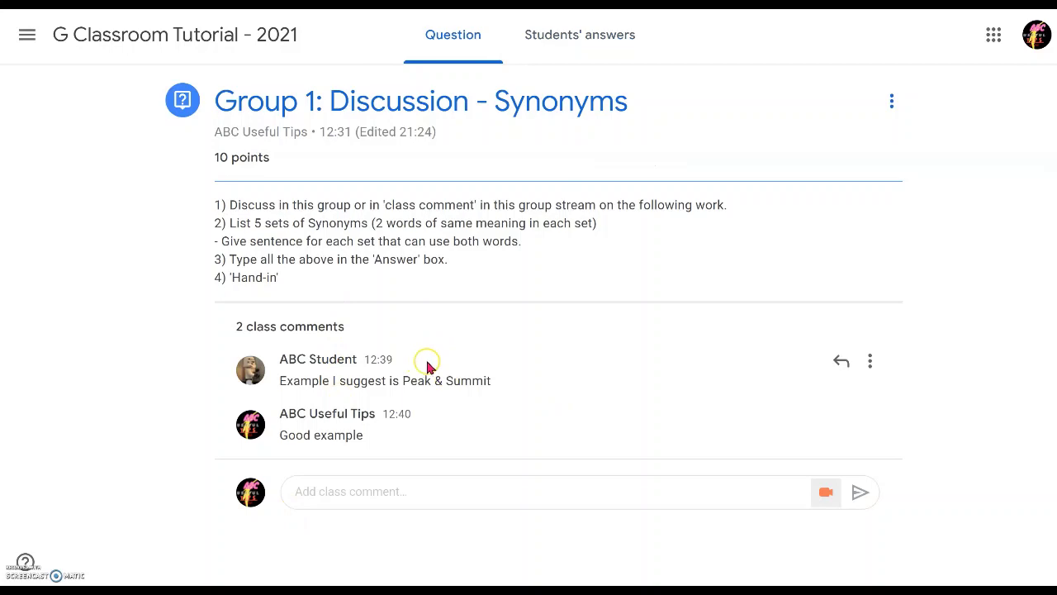
pyautogui.click(174, 35)
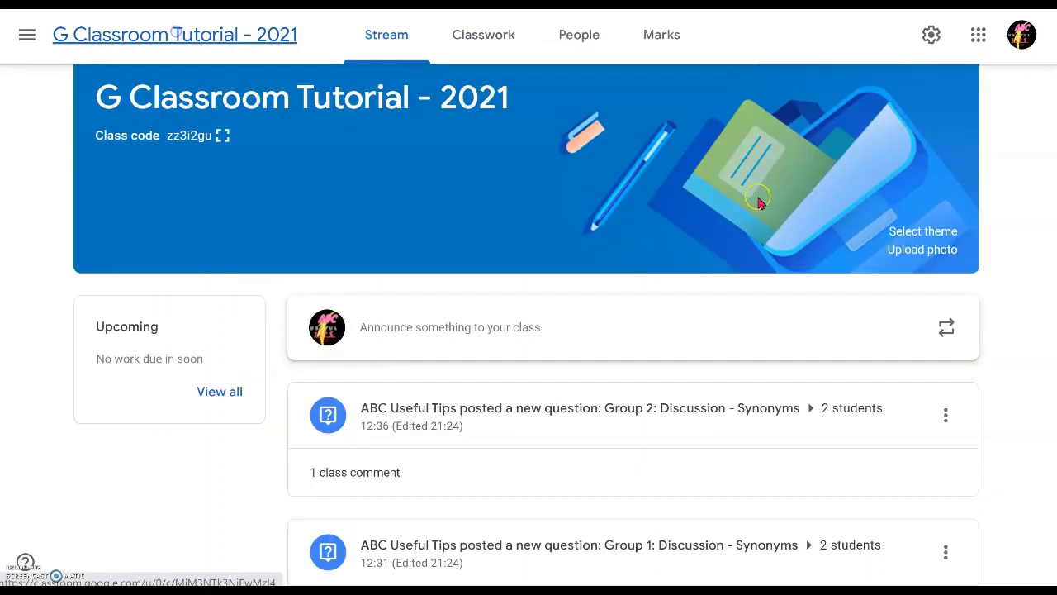
pyautogui.click(724, 425)
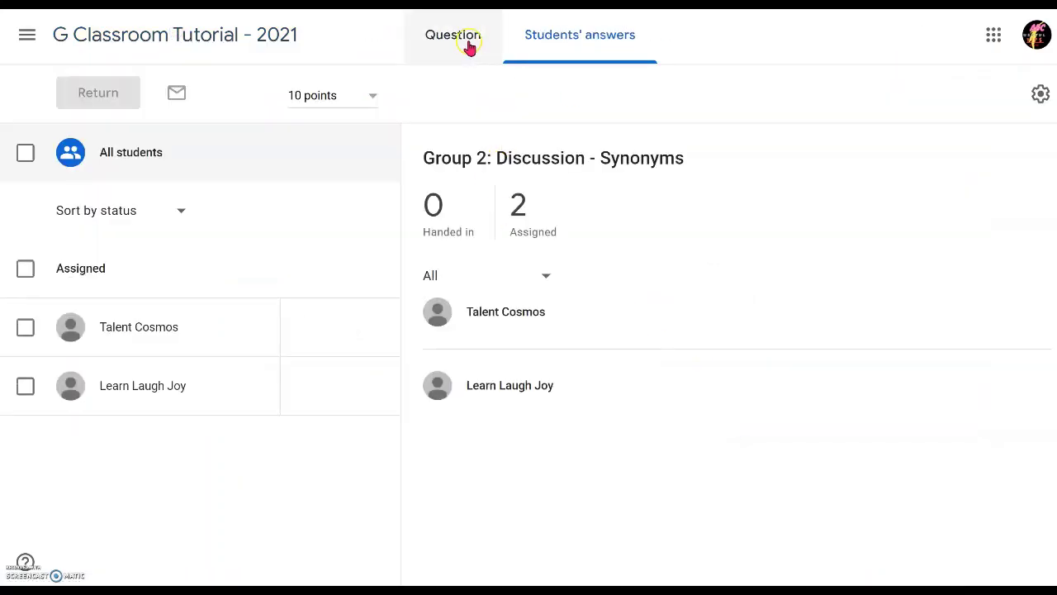
pyautogui.click(470, 45)
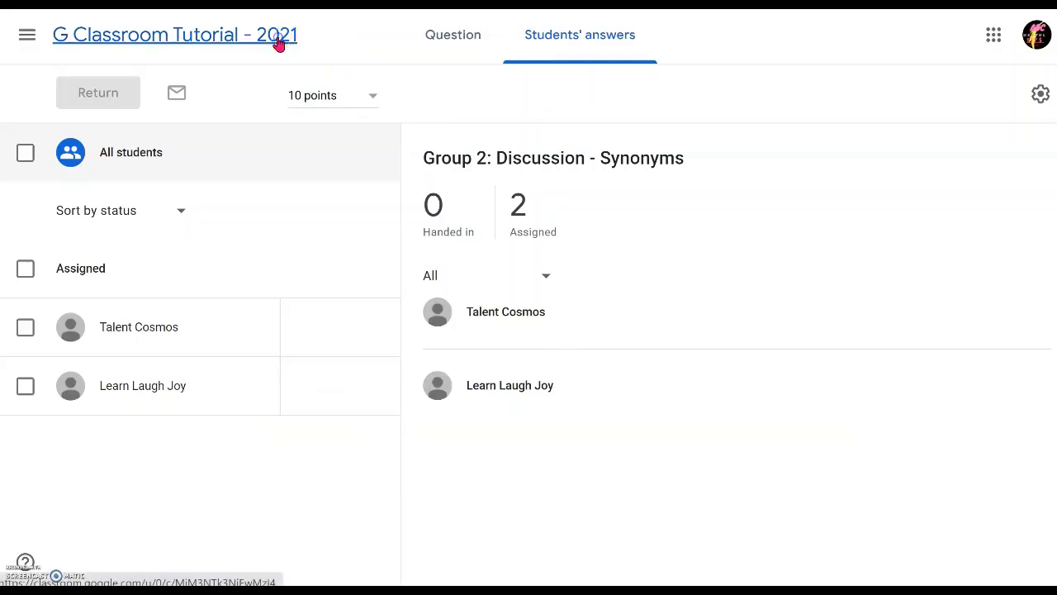
pyautogui.click(278, 41)
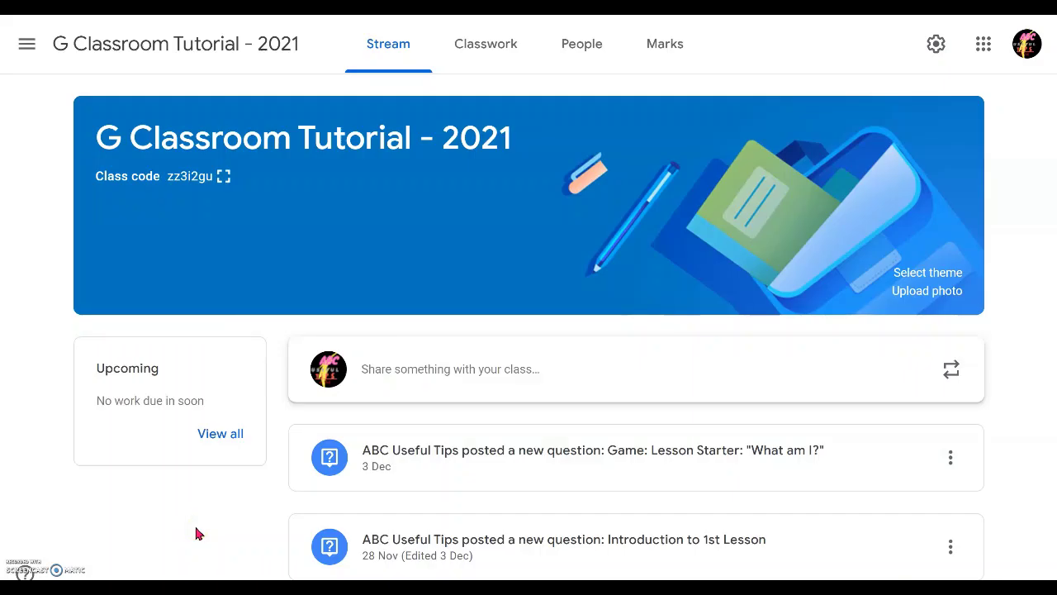
# Create a new question in the classwork titled "Group Discussion - Synonyms - Group 1".
pyautogui.click(496, 63)
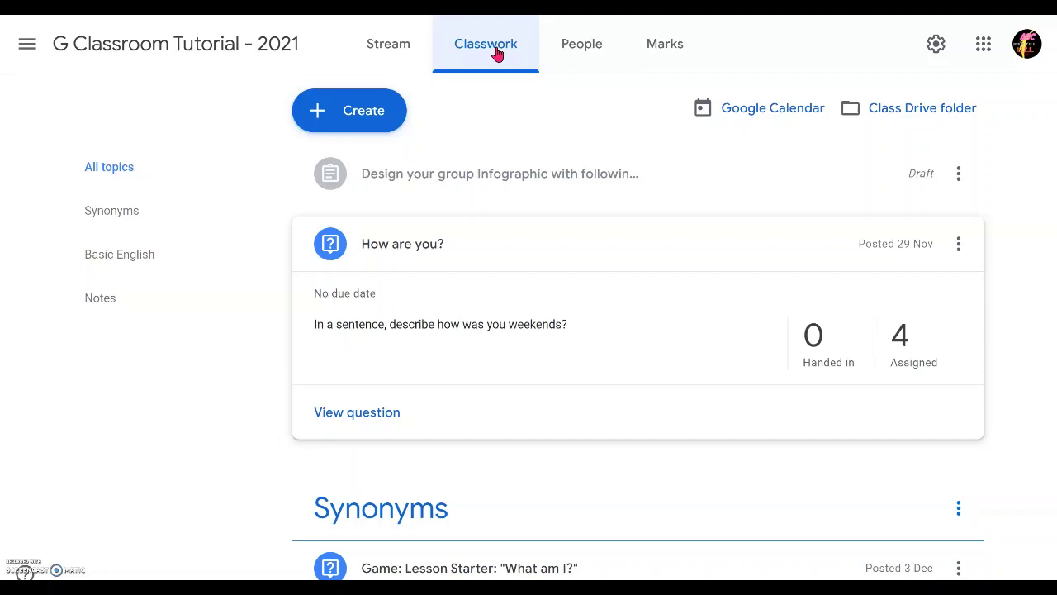
pyautogui.click(351, 115)
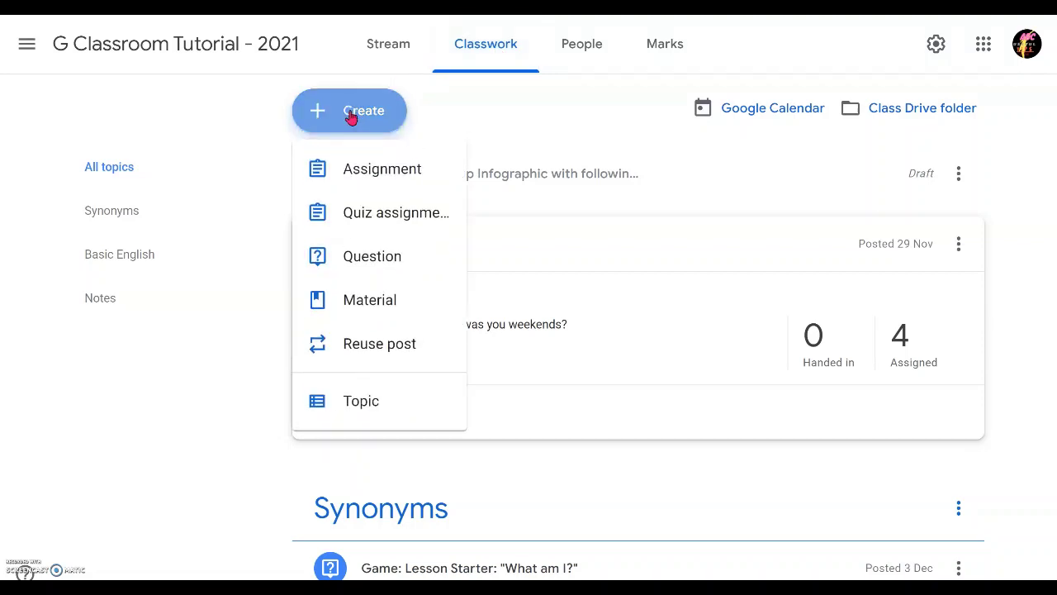
pyautogui.click(382, 263)
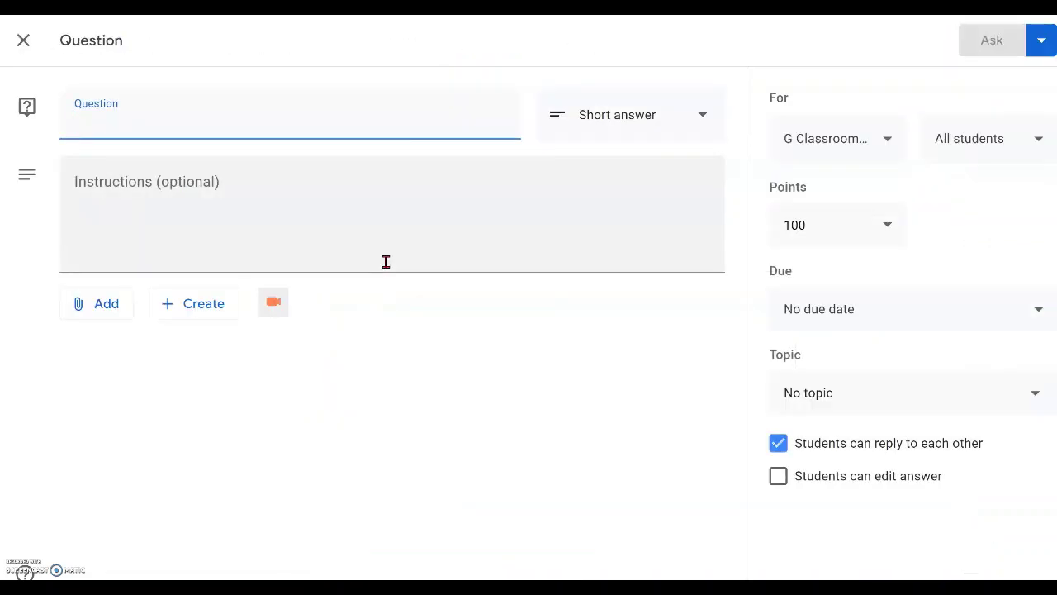
pyautogui.click(223, 126)
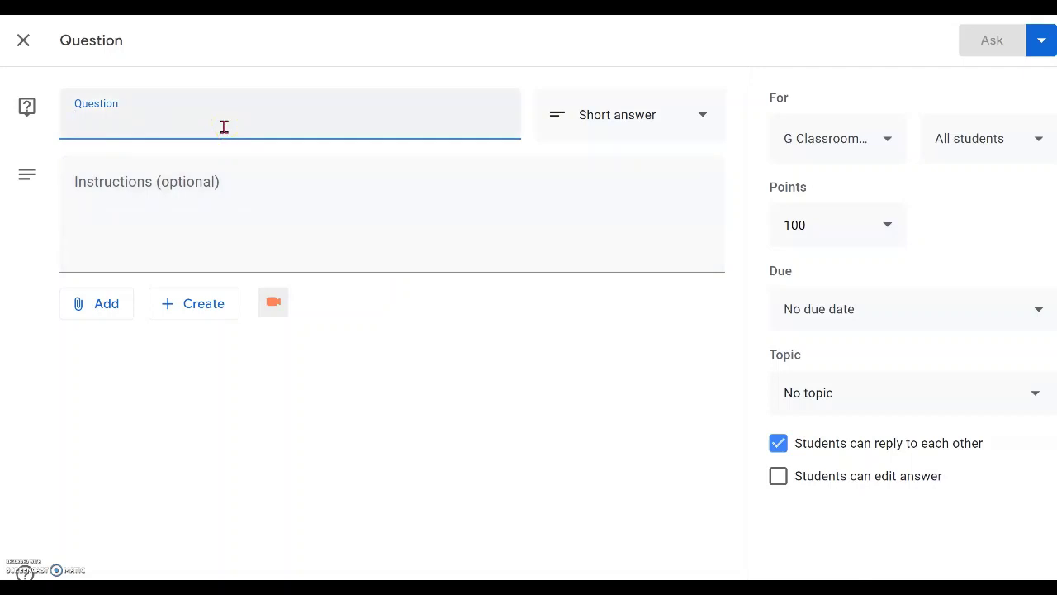
pyautogui.write('Group Discussion ')
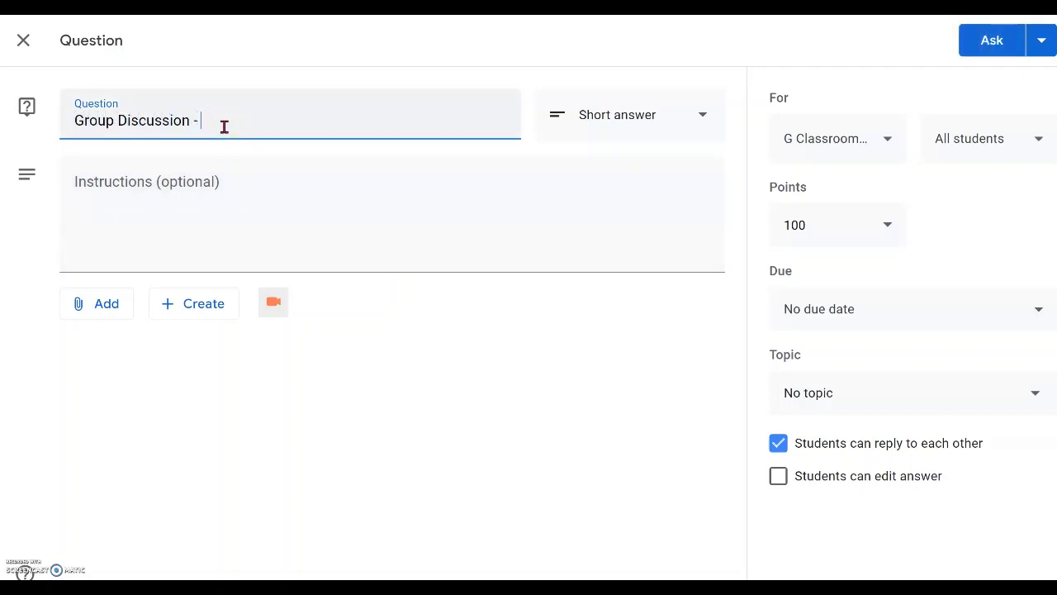
pyautogui.write('- Synomp')
pyautogui.press('BackSpace')
pyautogui.write('yms -')
pyautogui.click(238, 121)
pyautogui.press('BackSpace')
pyautogui.write('n')
pyautogui.click(356, 116)
pyautogui.write('Group 1')
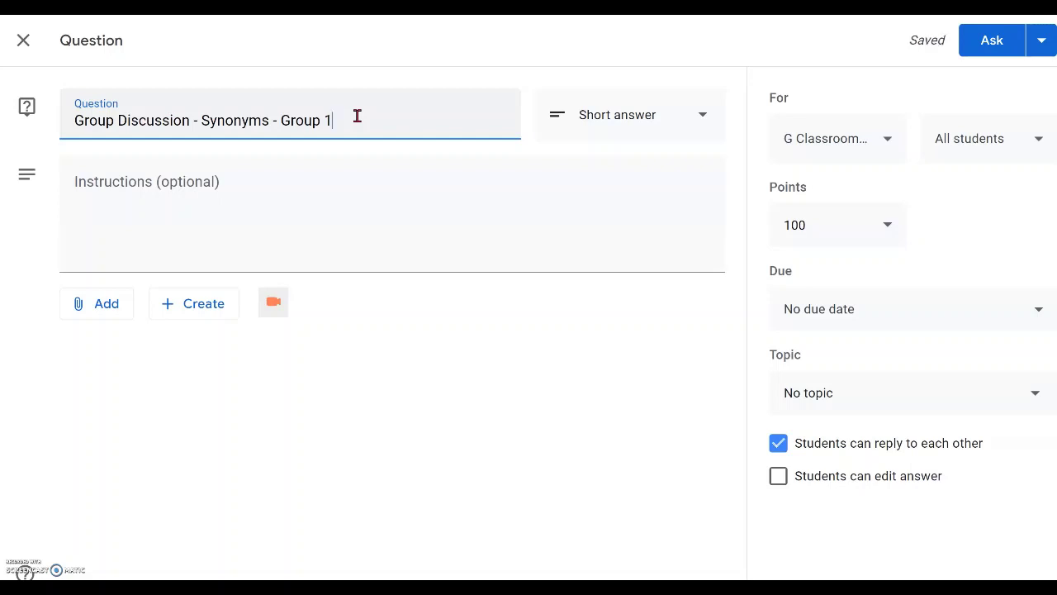
# Add instructions to discuss in the group or 'class comment', list 5 synonym sets with sentences, type everything in the 'Answer' box, and 'Hand-in'.
pyautogui.click(298, 189)
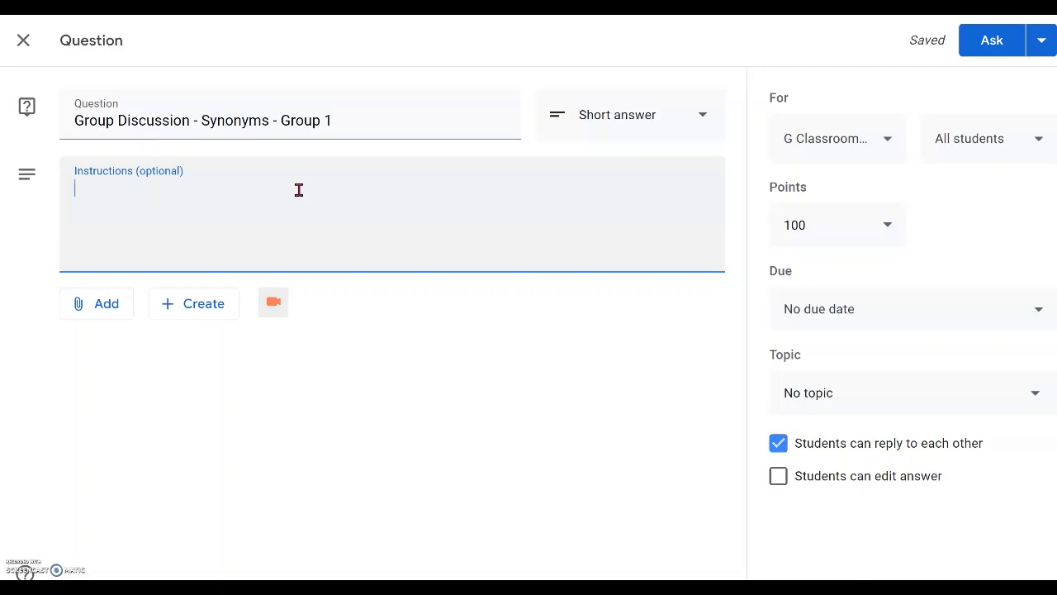
pyautogui.write("1) Discuss in this group or in 'class comment' in this group stream on the following work. 2) List 5 sets of Synonyms (2 words of same meaning in each set) - Give sentence for each set that can use both words. 3) Type all the above in the 'Answer' box. 4) 'Hand-in'")
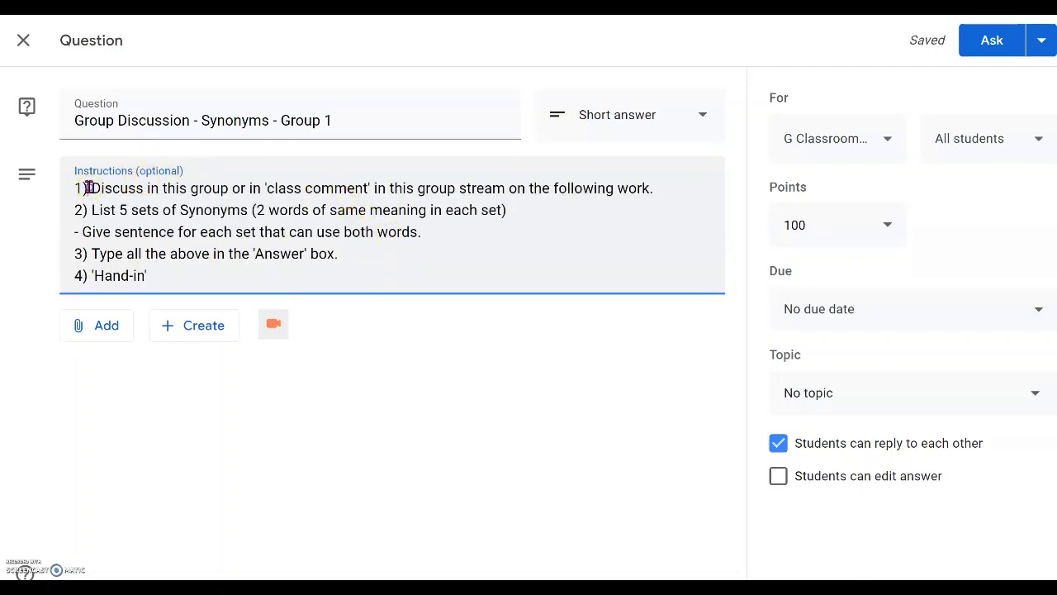
pyautogui.moveTo(89, 188); pyautogui.dragTo(373, 189)
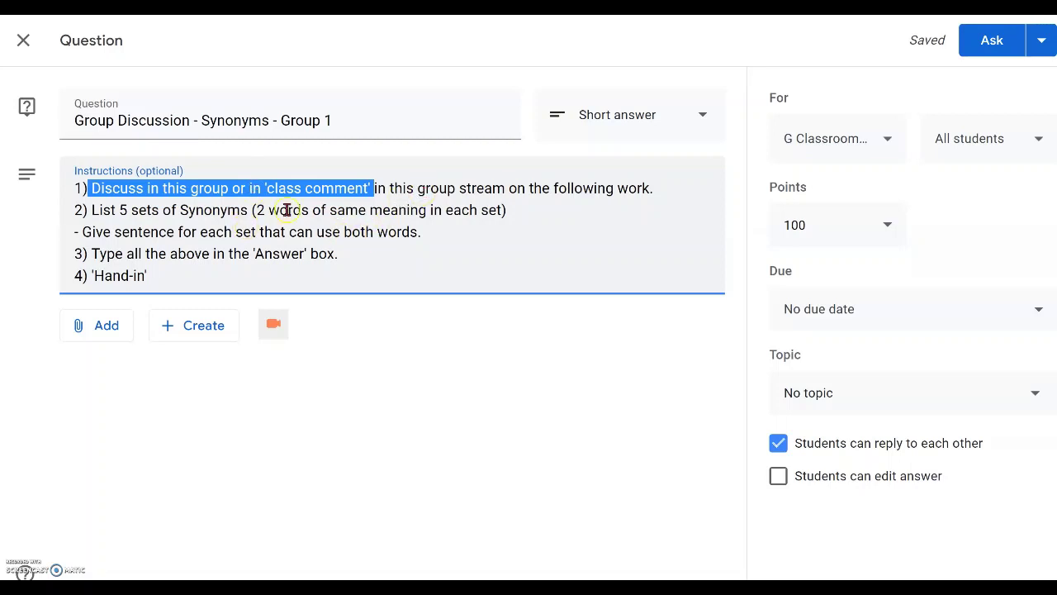
pyautogui.click(267, 189)
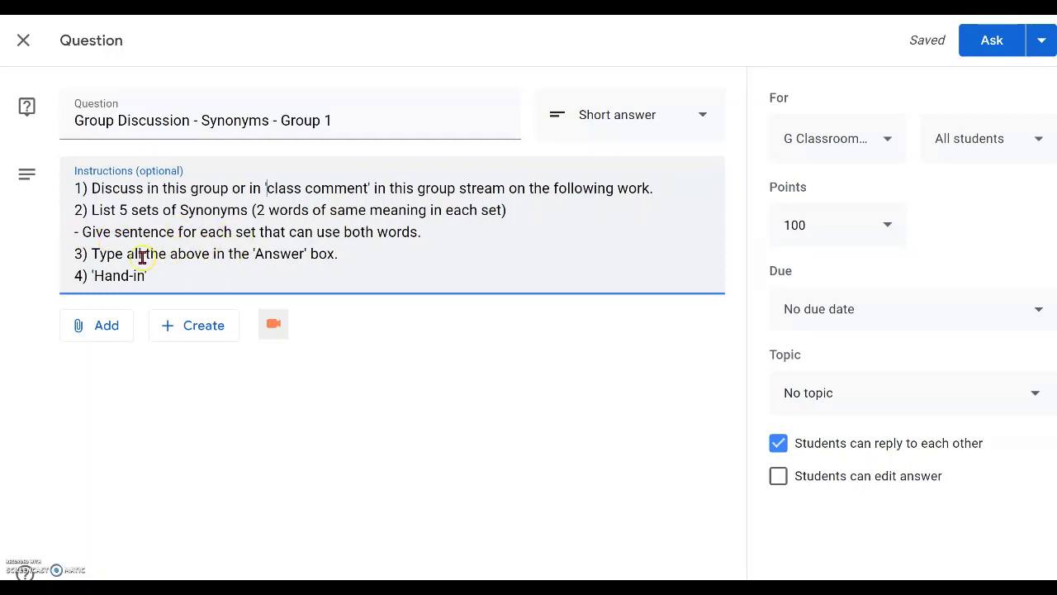
pyautogui.doubleClick(260, 255)
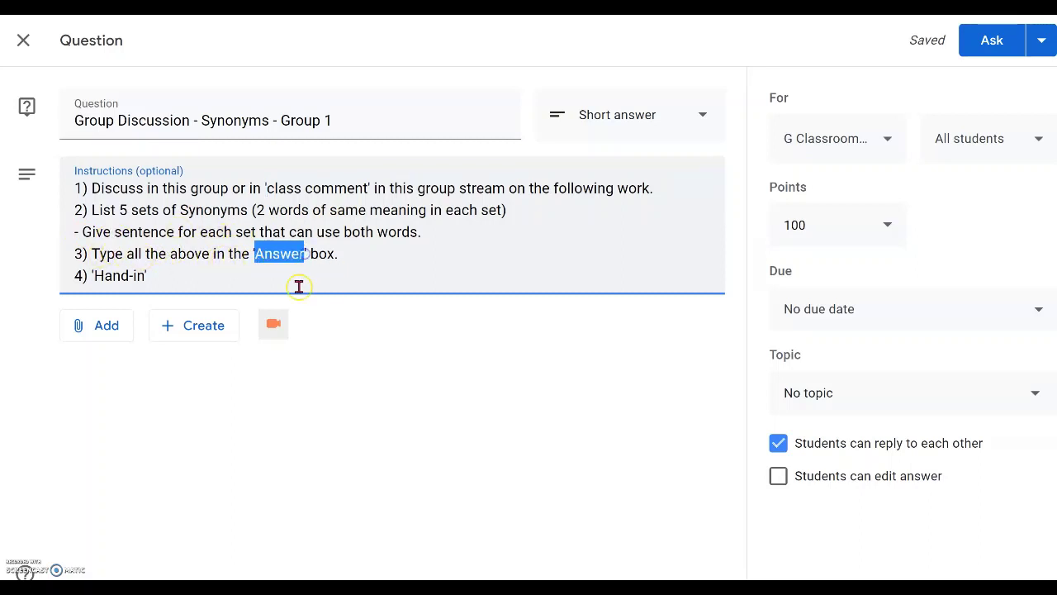
pyautogui.click(94, 278)
pyautogui.moveTo(94, 277); pyautogui.dragTo(147, 277)
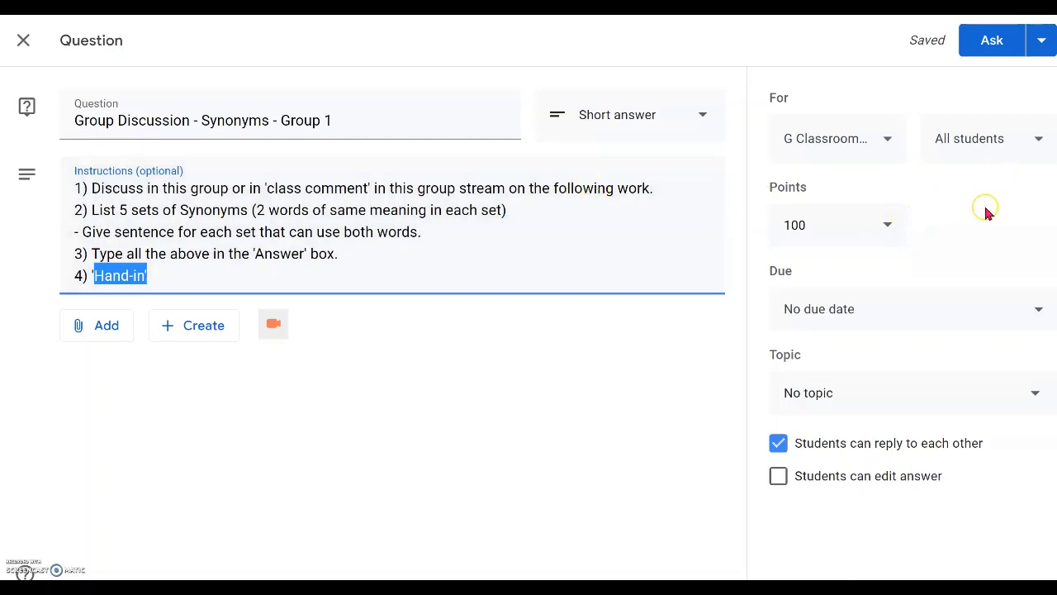
# Set the question's points to 10 and create the topic "Group Work" for it.
pyautogui.click(889, 224)
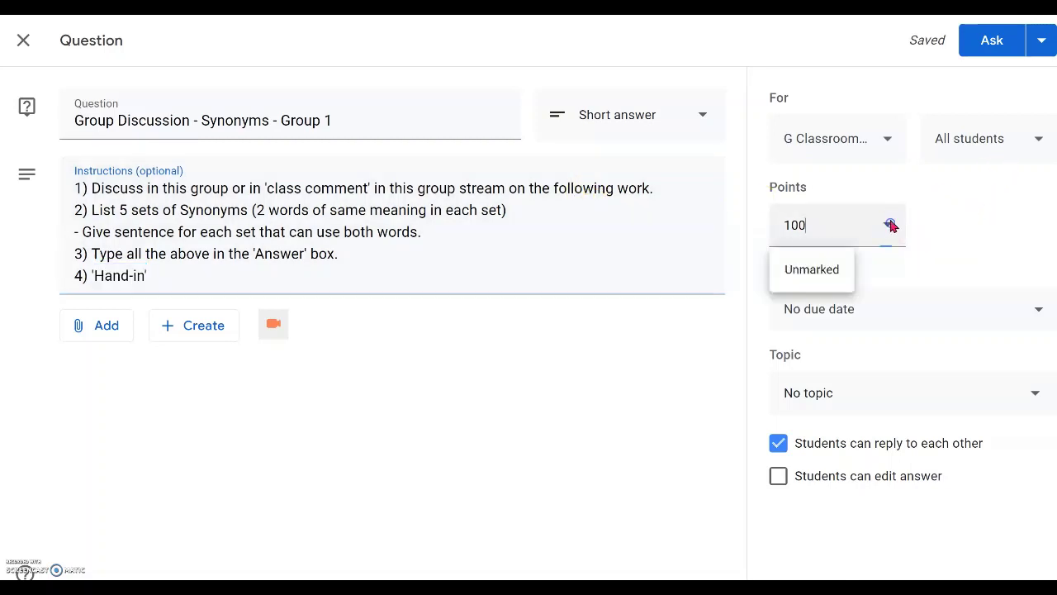
pyautogui.click(824, 279)
pyautogui.moveTo(859, 222); pyautogui.dragTo(768, 231)
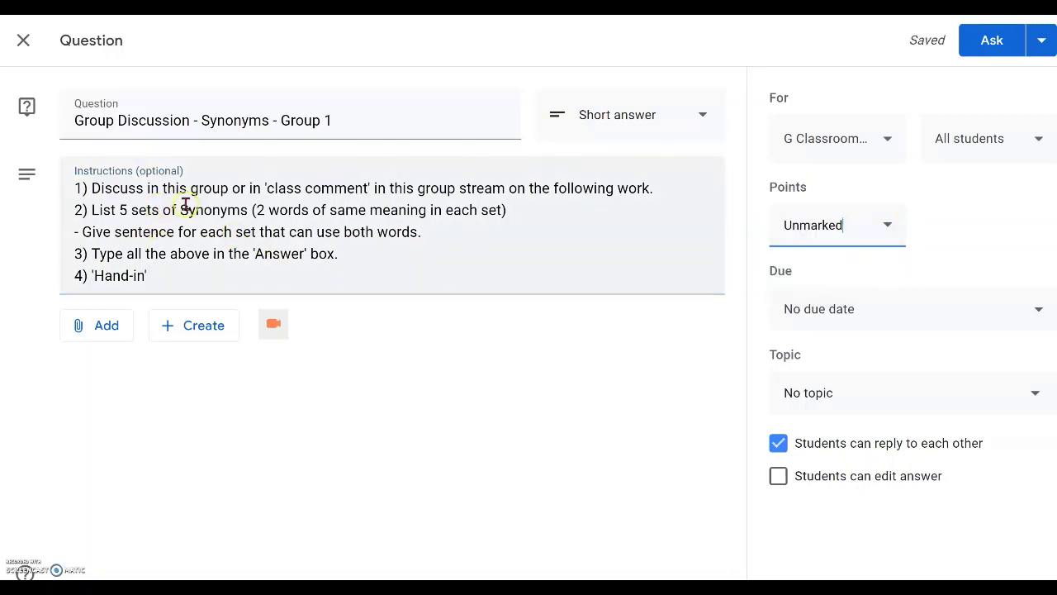
pyautogui.write('1')
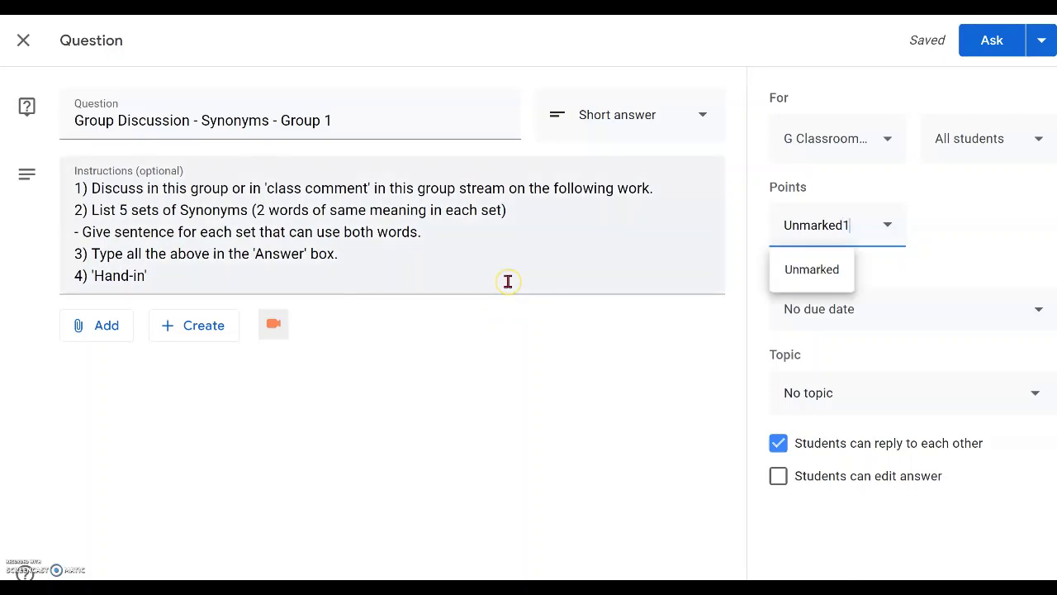
pyautogui.write('0')
pyautogui.moveTo(859, 225); pyautogui.dragTo(773, 226)
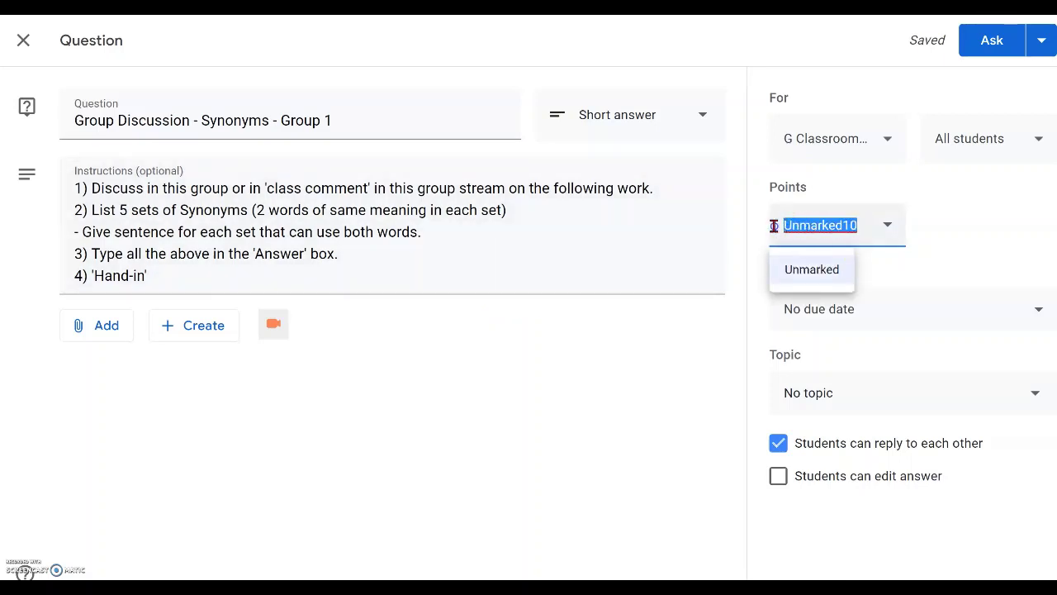
pyautogui.write('10')
pyautogui.click(956, 250)
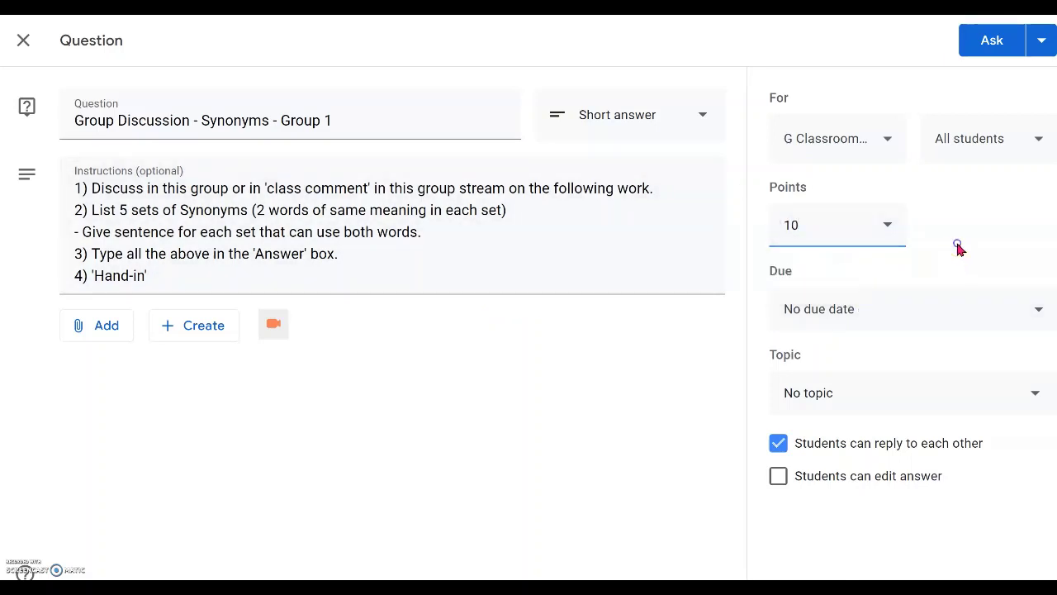
pyautogui.click(1033, 395)
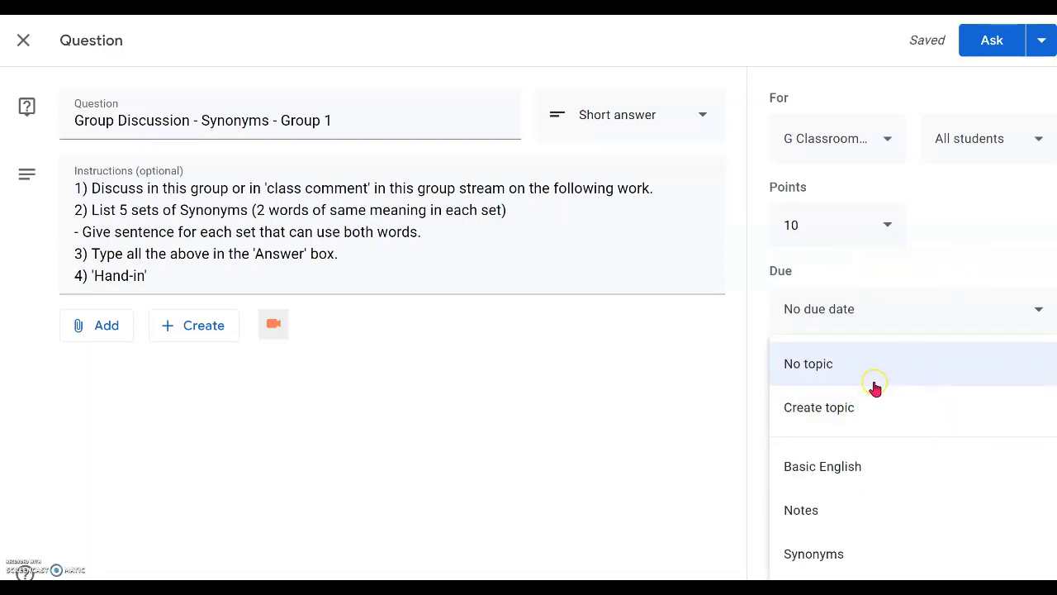
pyautogui.click(867, 406)
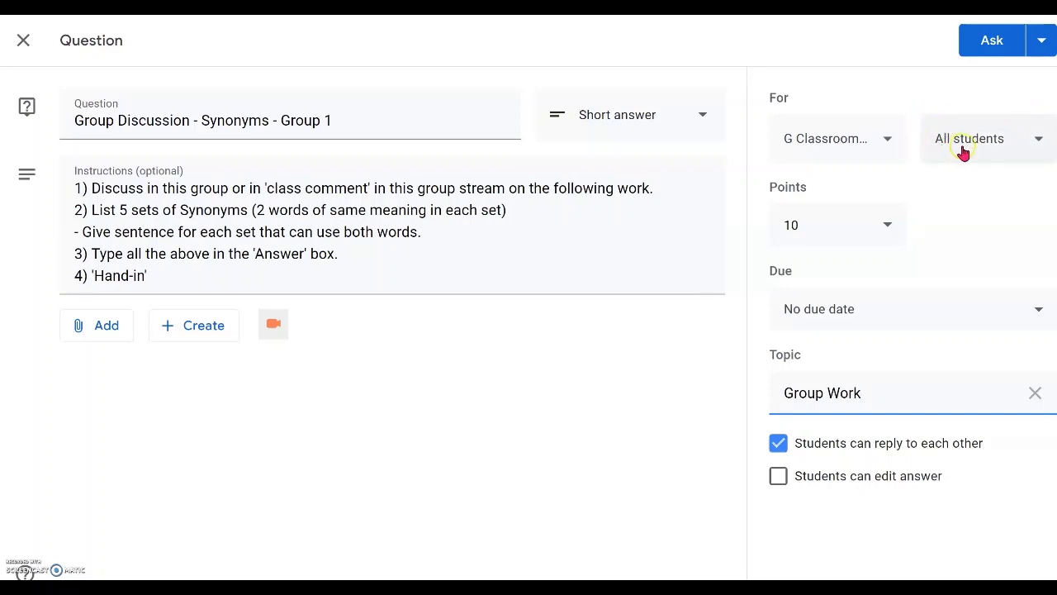
# Assign the question to only the first two students in the class list and post it.
pyautogui.click(1041, 146)
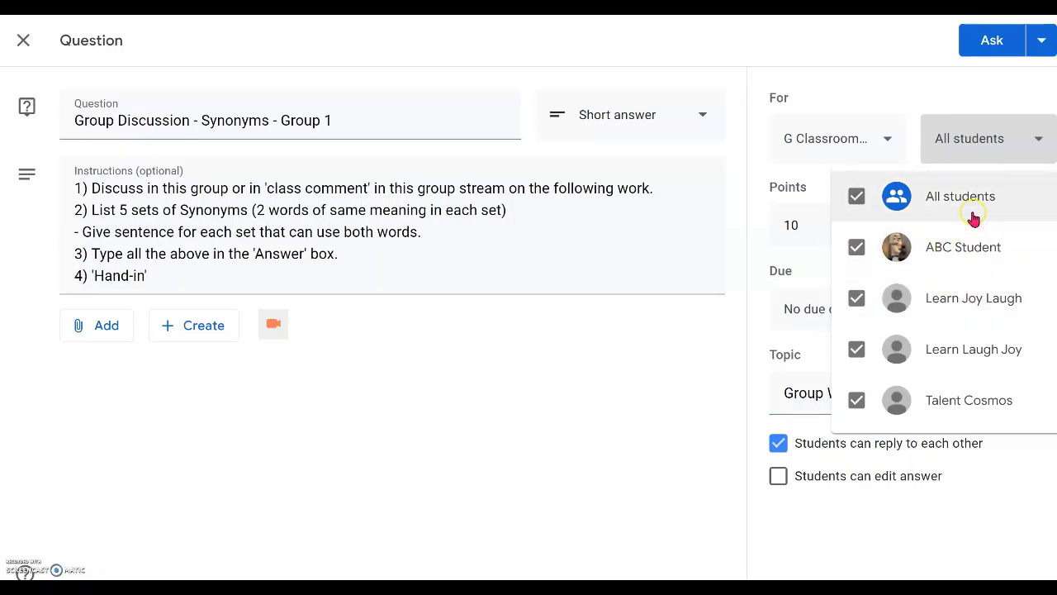
pyautogui.click(856, 197)
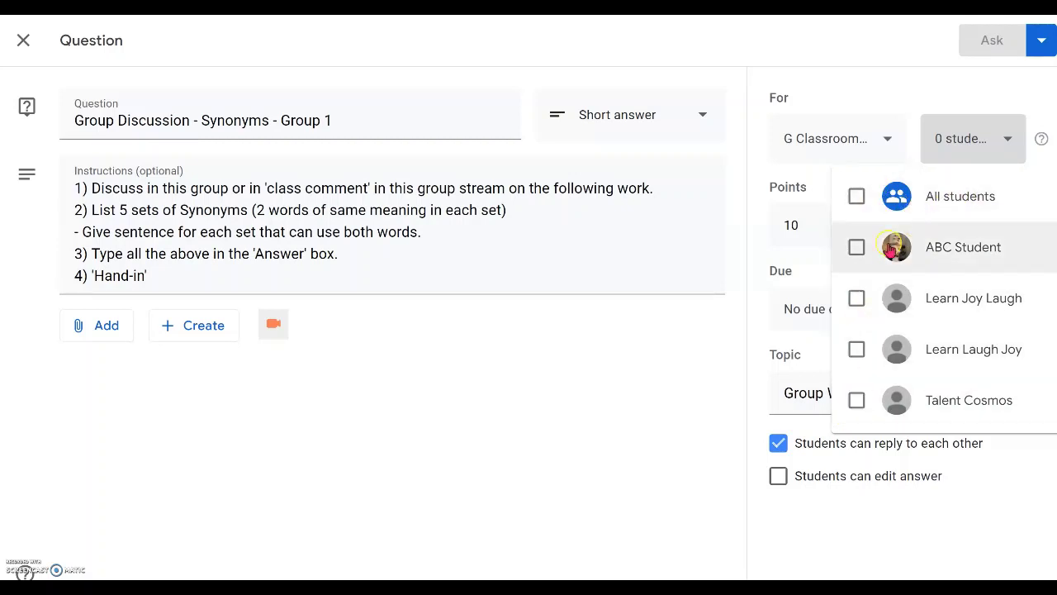
pyautogui.click(854, 248)
pyautogui.click(856, 297)
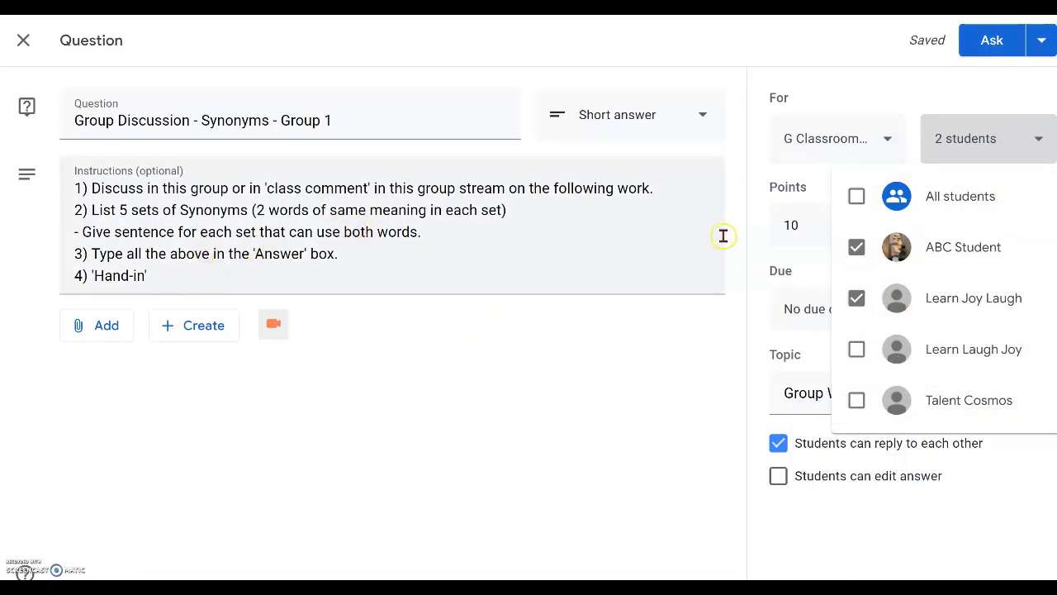
pyautogui.click(996, 42)
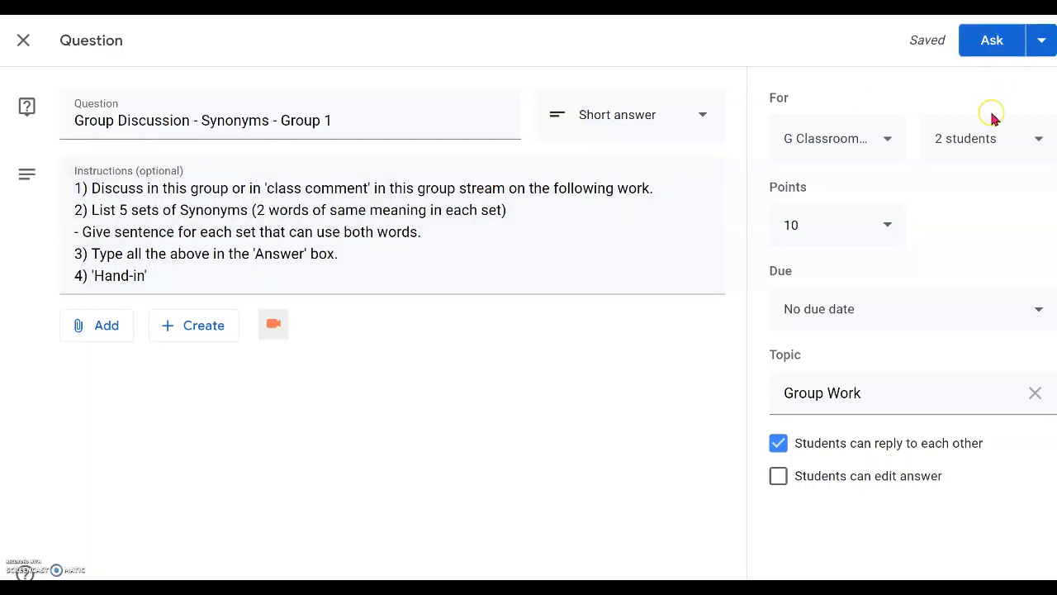
pyautogui.click(990, 41)
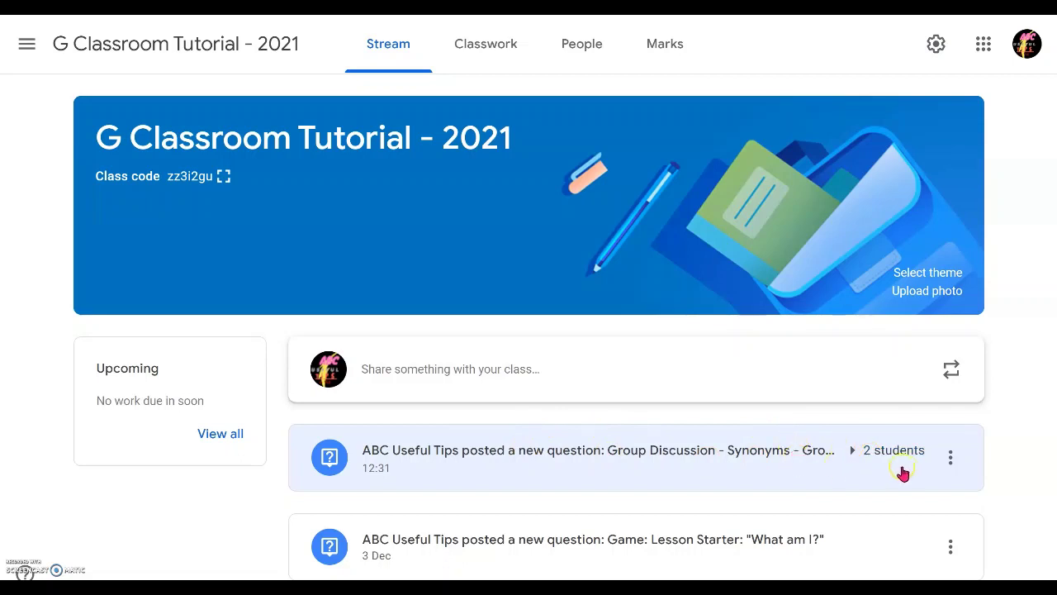
# Open the posted Group 1 question and examine its student answers, instructions, available post actions and class comment field.
pyautogui.click(574, 466)
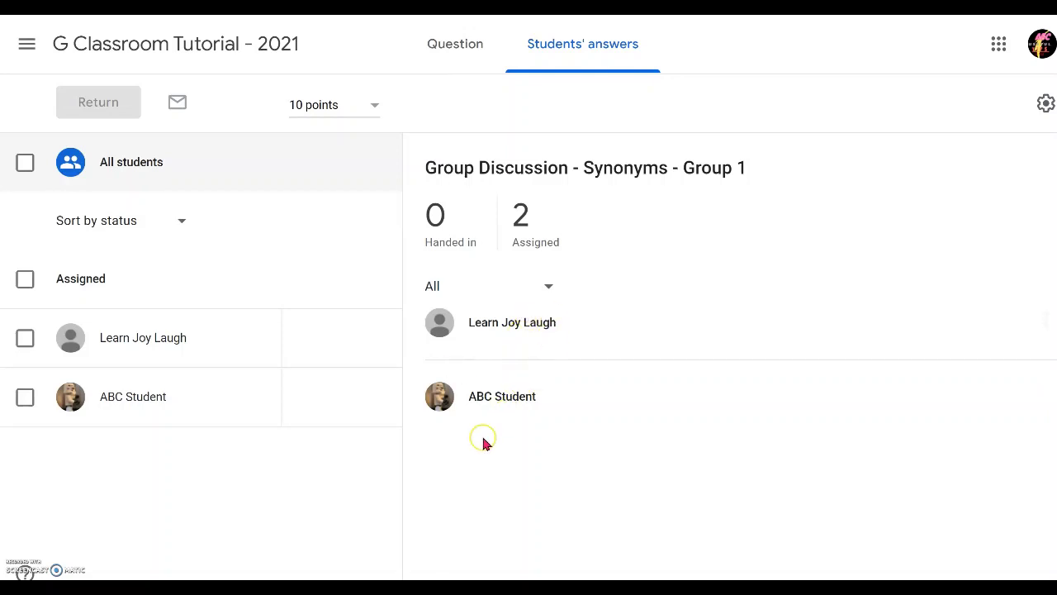
pyautogui.click(458, 45)
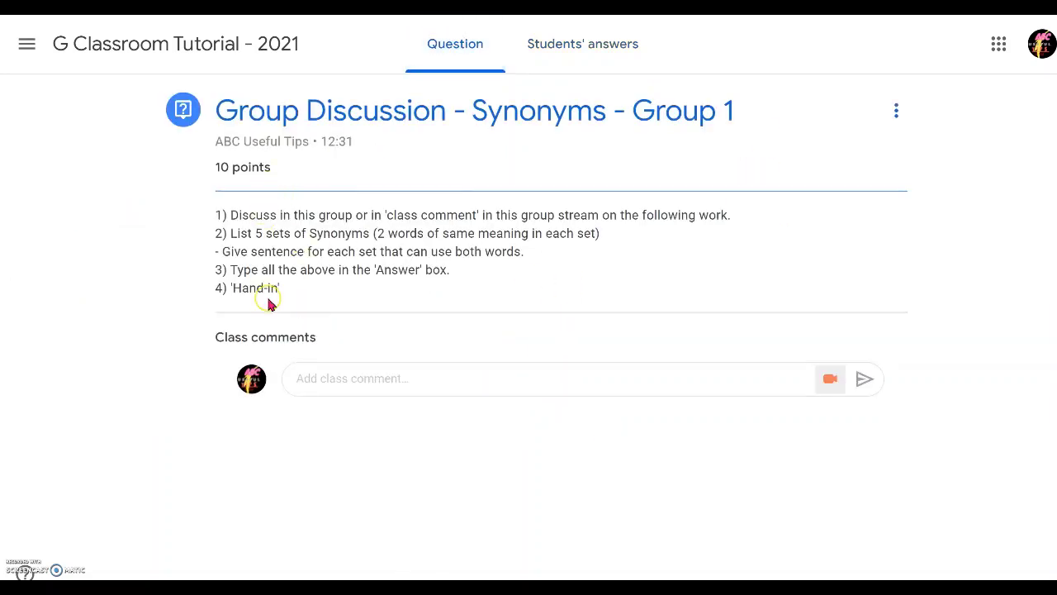
pyautogui.click(898, 118)
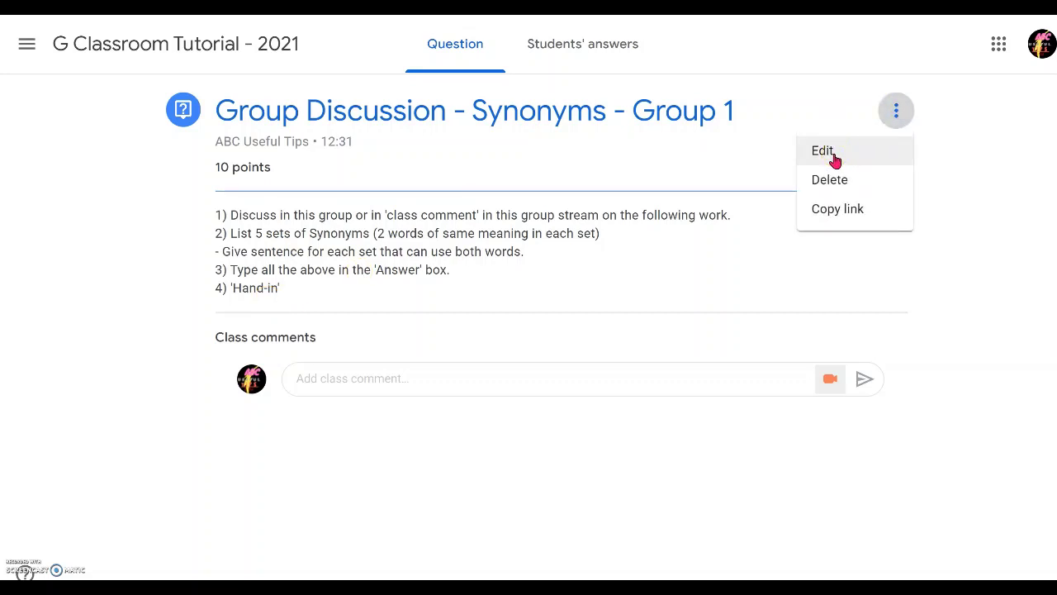
pyautogui.click(663, 144)
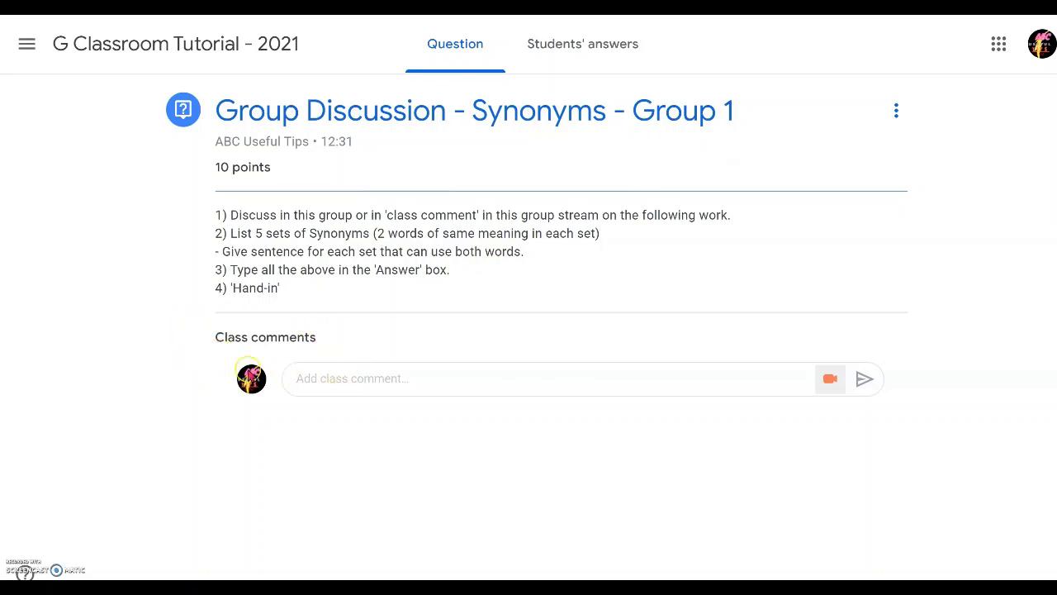
pyautogui.click(361, 380)
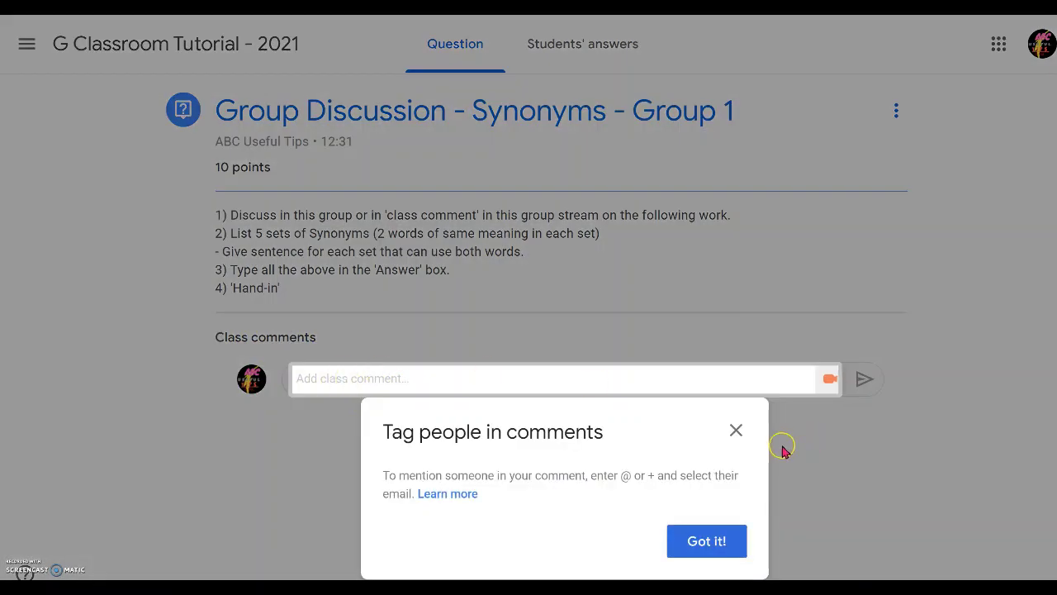
# Dismiss the comment-tagging tip on the Group 1 question, look at its class comment field, and return to the class stream.
pyautogui.click(735, 429)
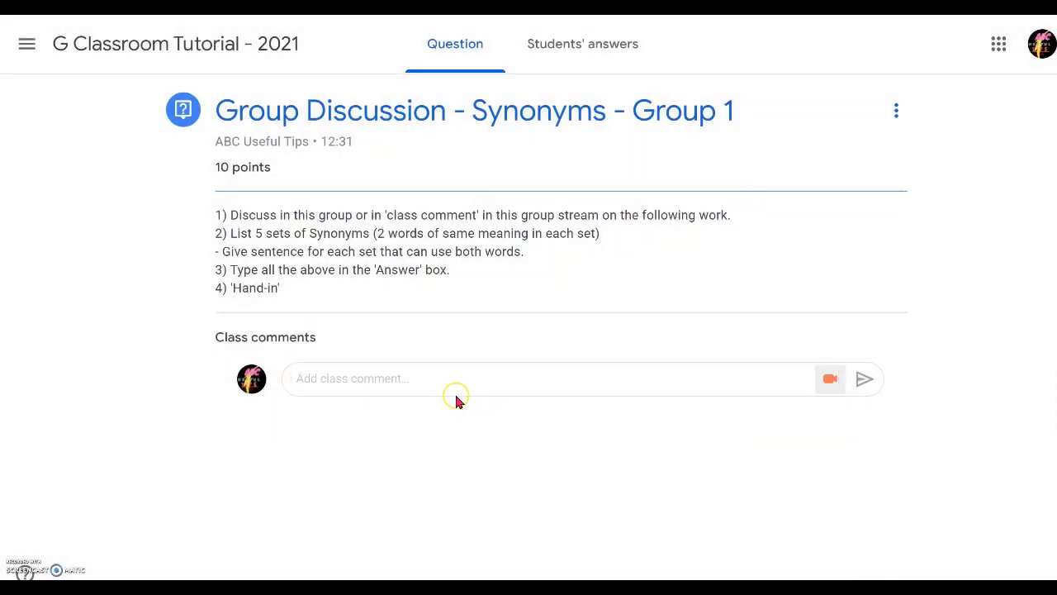
pyautogui.click(430, 382)
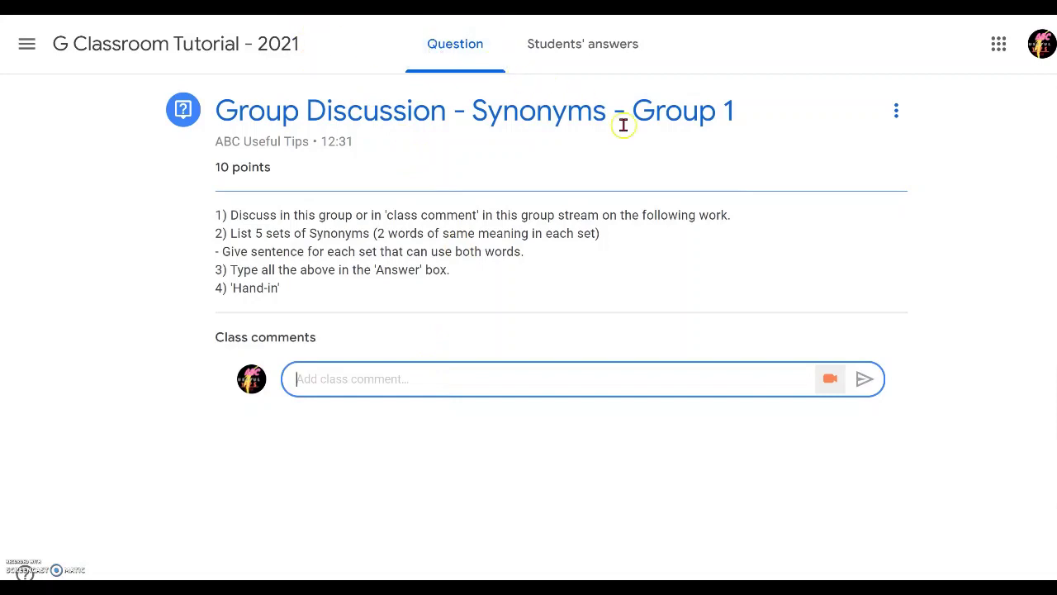
pyautogui.click(257, 56)
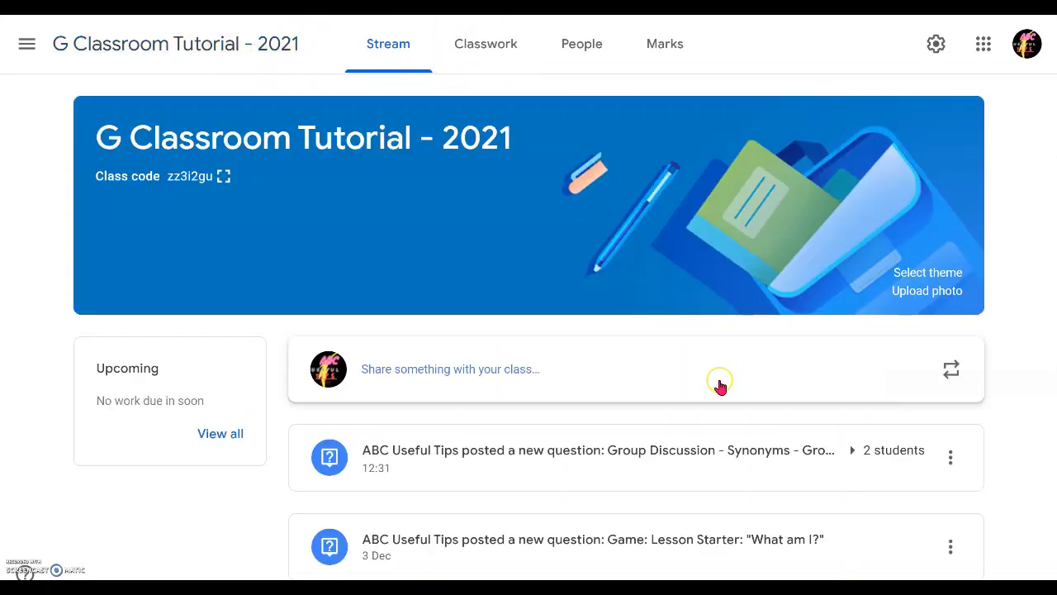
# Reuse the "Group Discussion - Synonyms - Group 1" post from G Classroom Tutorial - 2021 and retitle the copy "Group Discussion - Synonyms - Group 2".
pyautogui.click(491, 52)
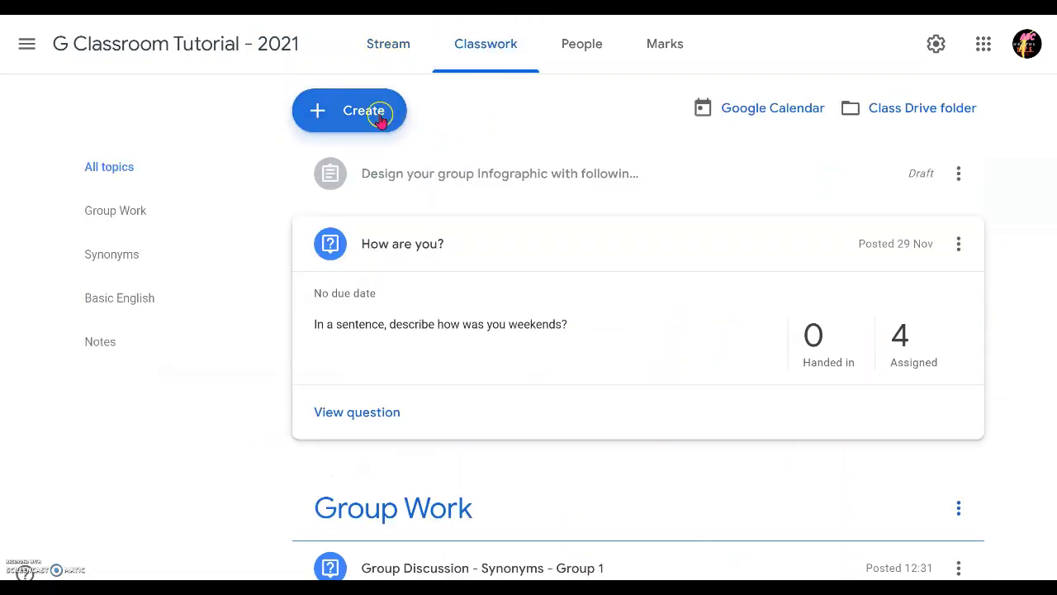
pyautogui.click(350, 117)
pyautogui.click(350, 116)
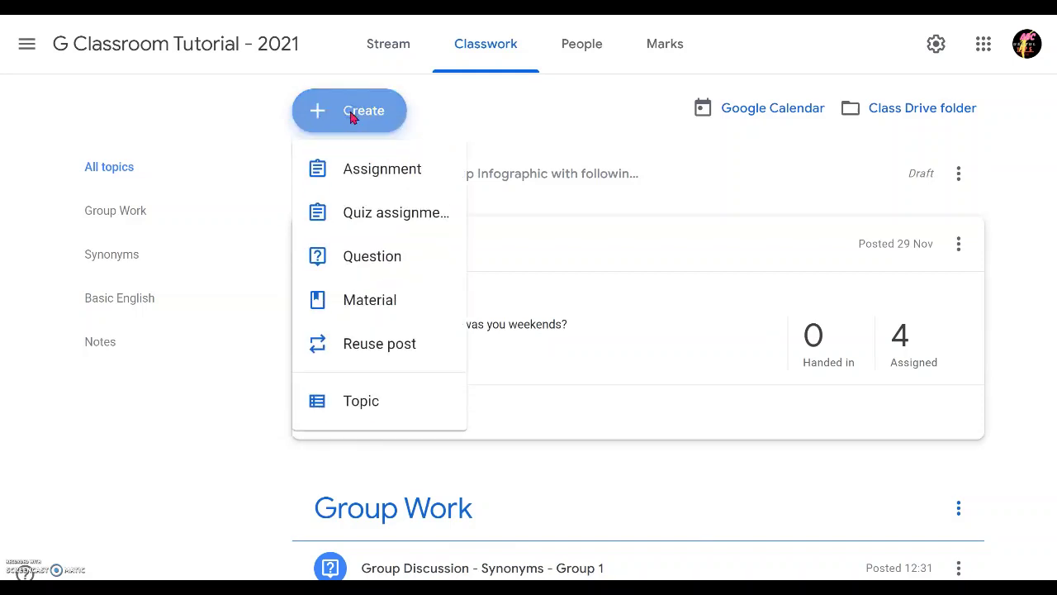
pyautogui.click(387, 360)
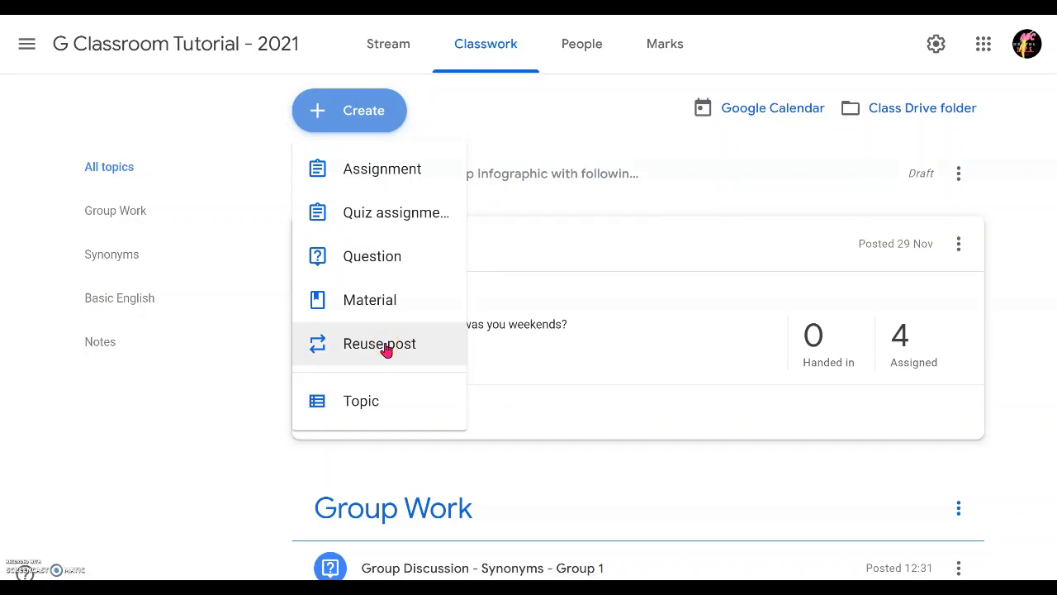
pyautogui.click(386, 349)
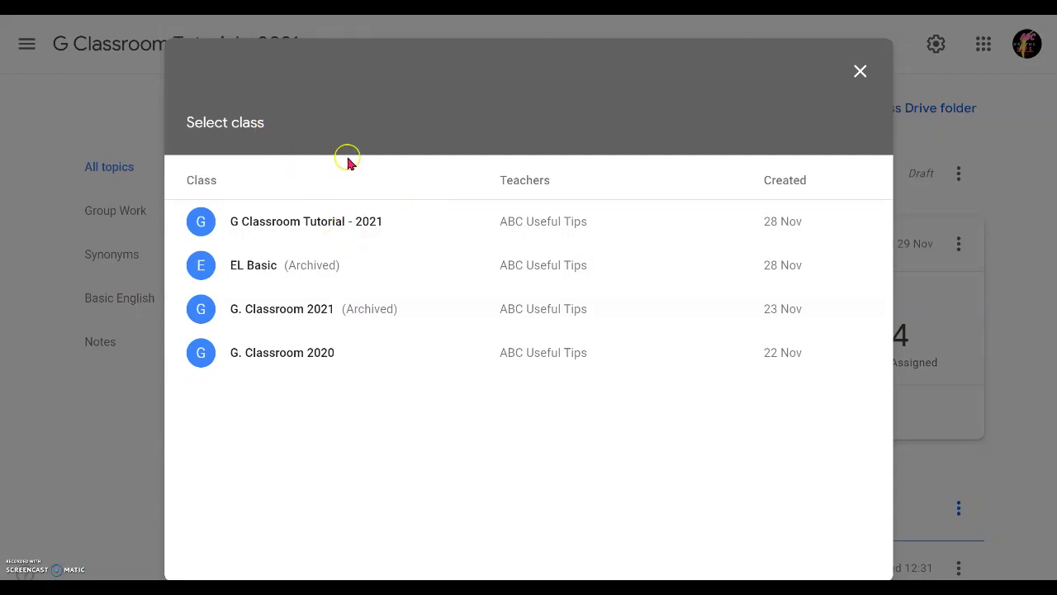
pyautogui.click(337, 222)
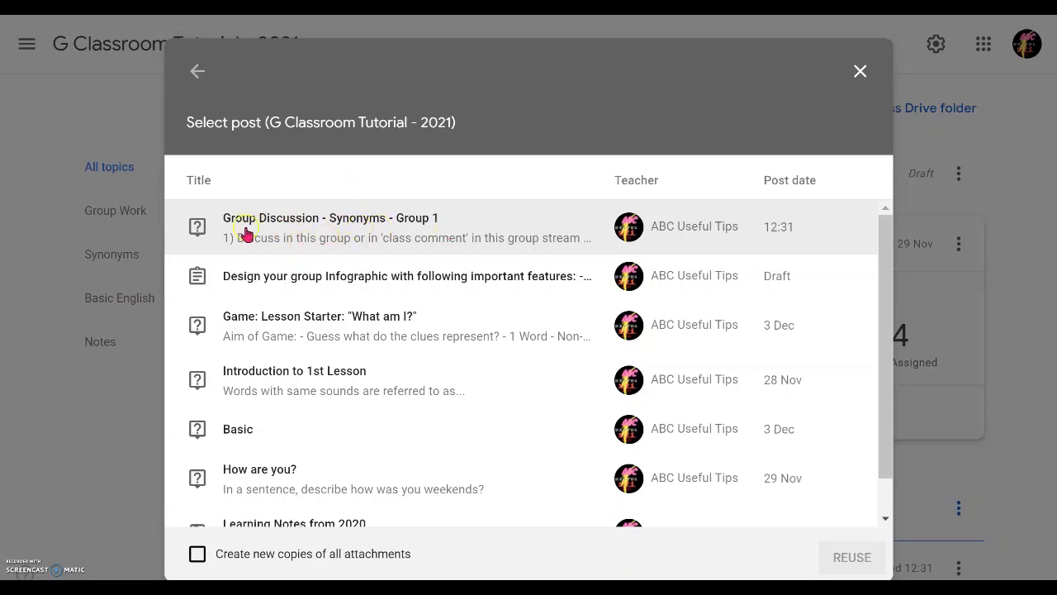
pyautogui.click(421, 229)
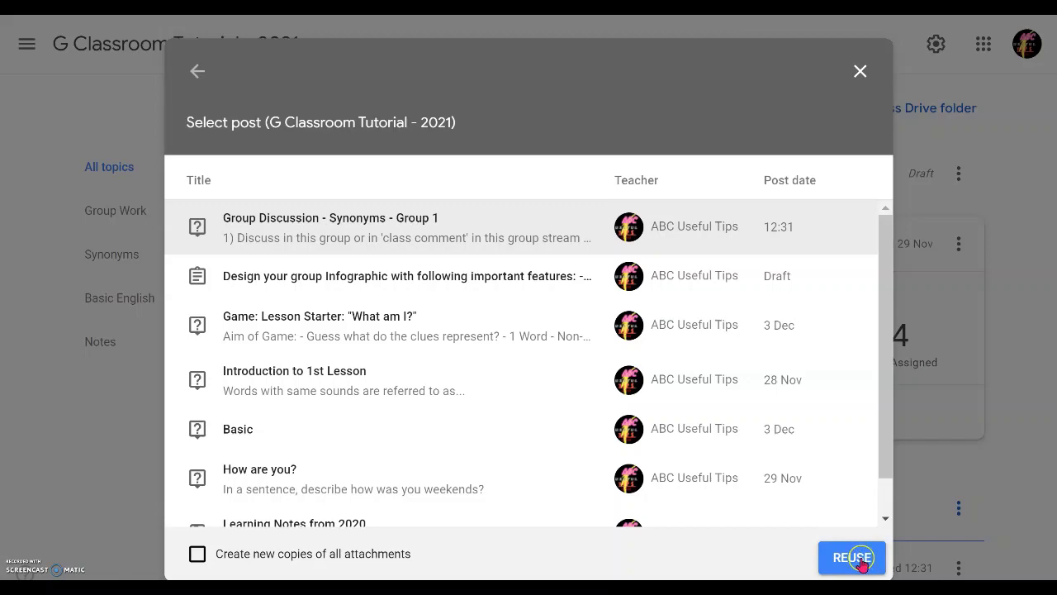
pyautogui.click(862, 562)
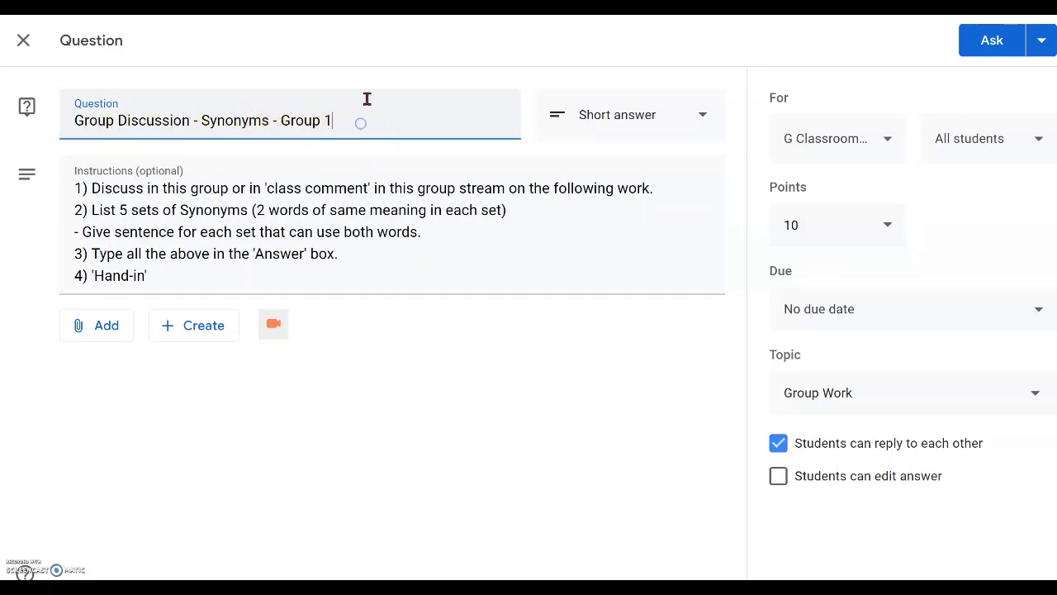
pyautogui.click(383, 137)
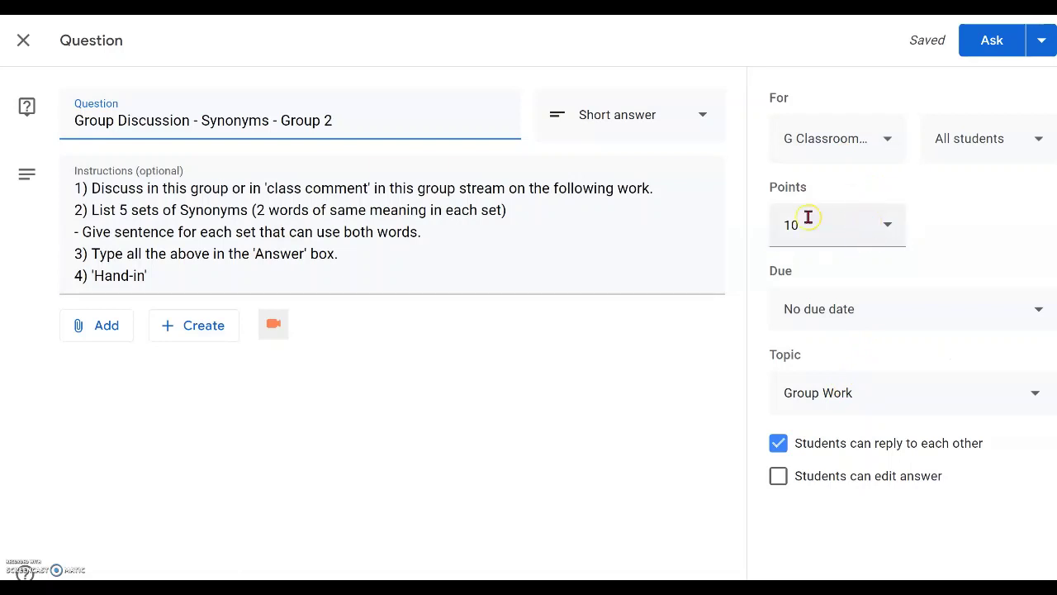
# Post the Group 2 question to only the last two students in the class list, with students allowed to edit their answer.
pyautogui.click(1039, 139)
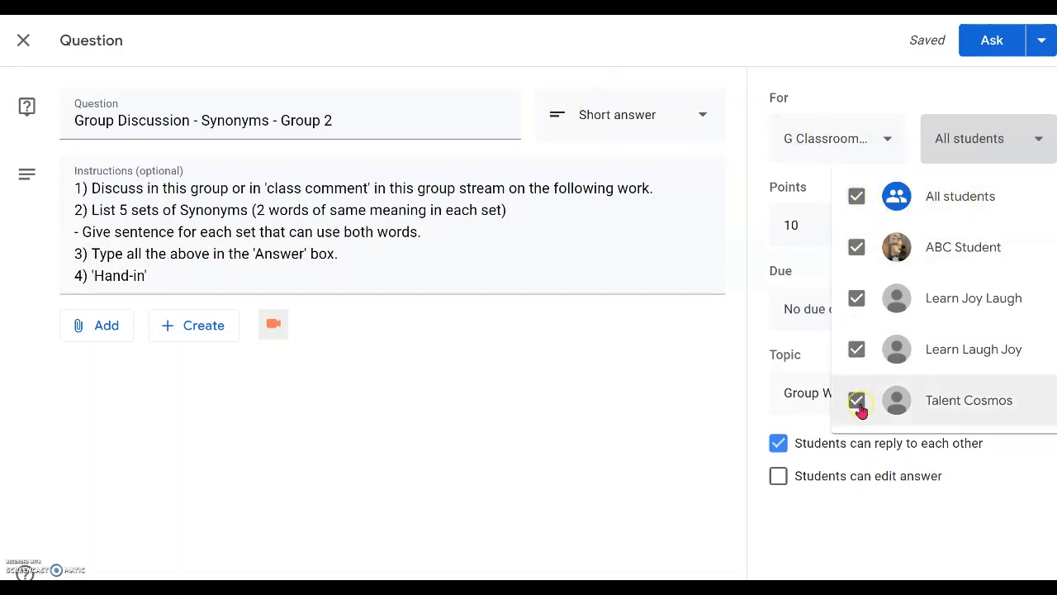
pyautogui.click(856, 199)
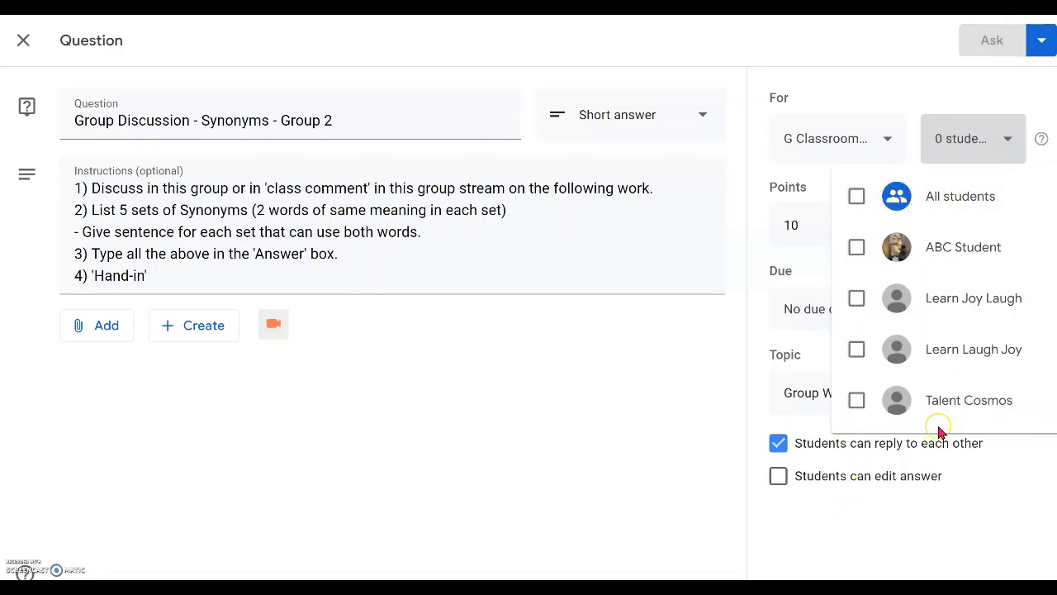
pyautogui.click(856, 349)
pyautogui.click(857, 400)
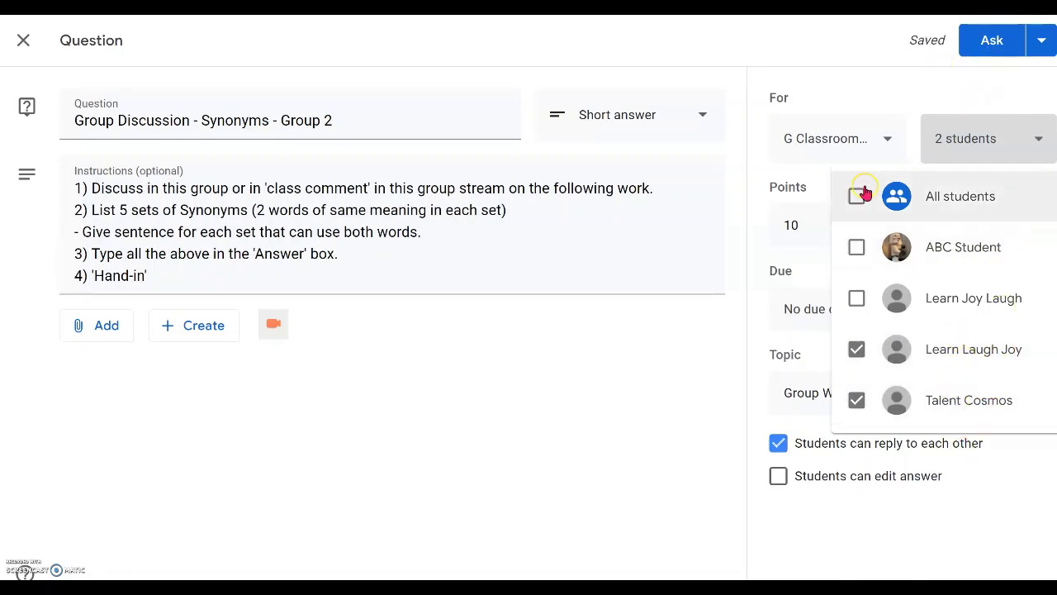
pyautogui.click(892, 77)
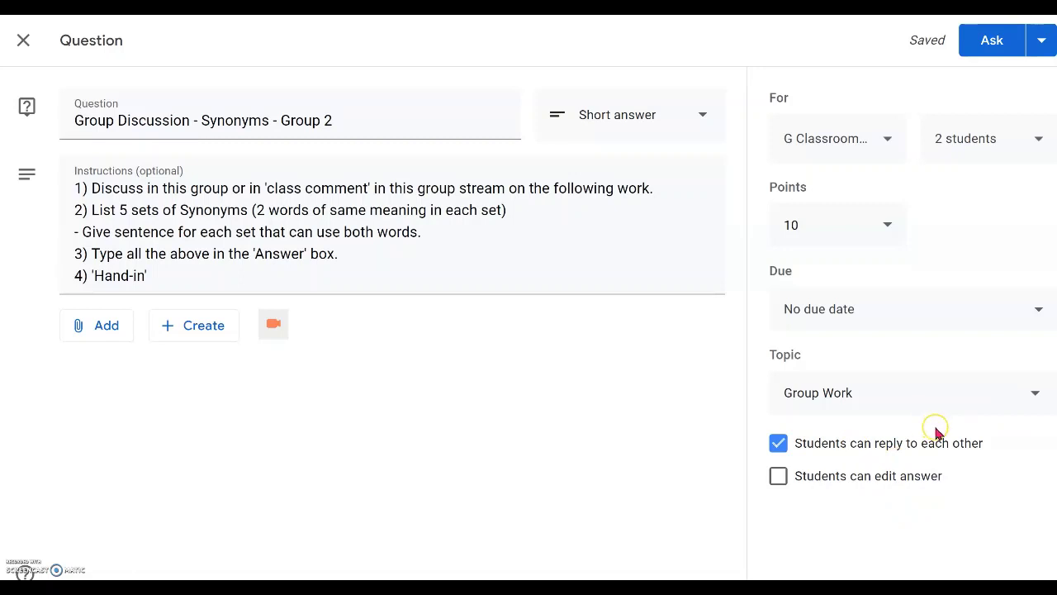
pyautogui.click(779, 477)
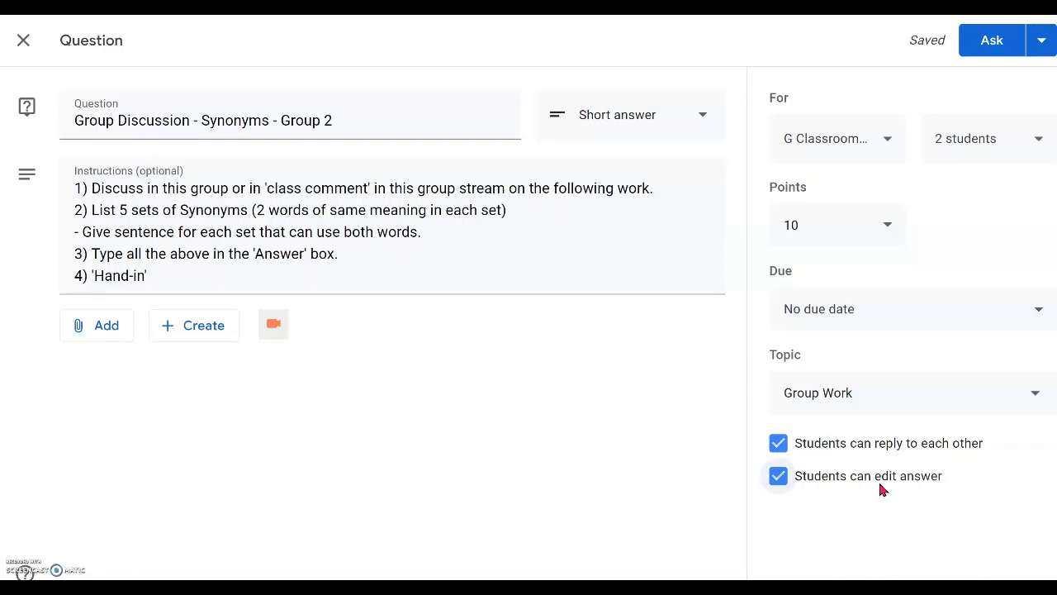
pyautogui.click(990, 53)
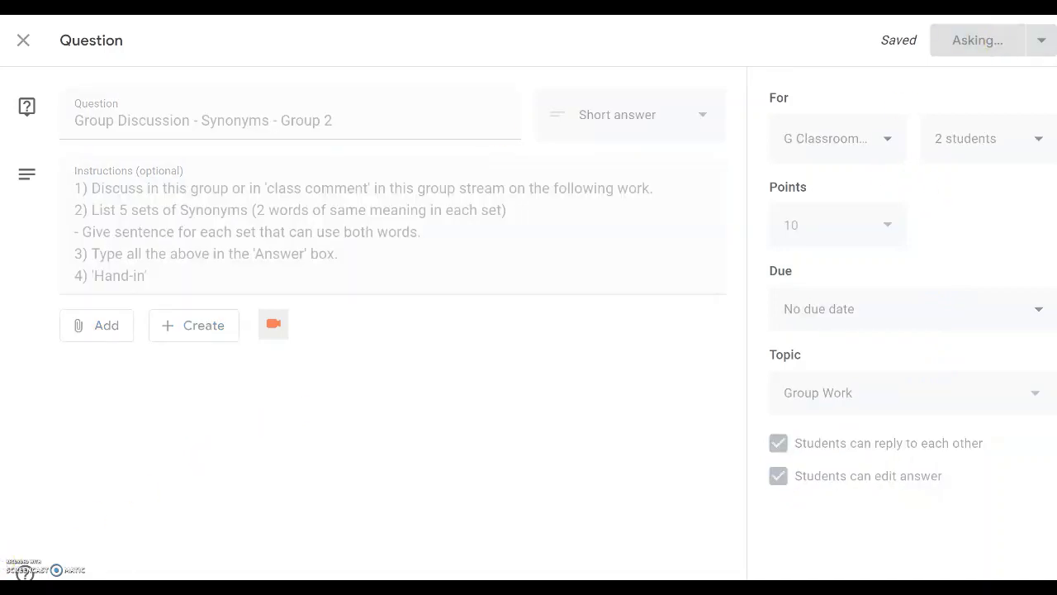
# Open the posted Group 2 question, examine its instructions and assigned students, and return to the class stream.
pyautogui.scroll(-1, 663, 214)
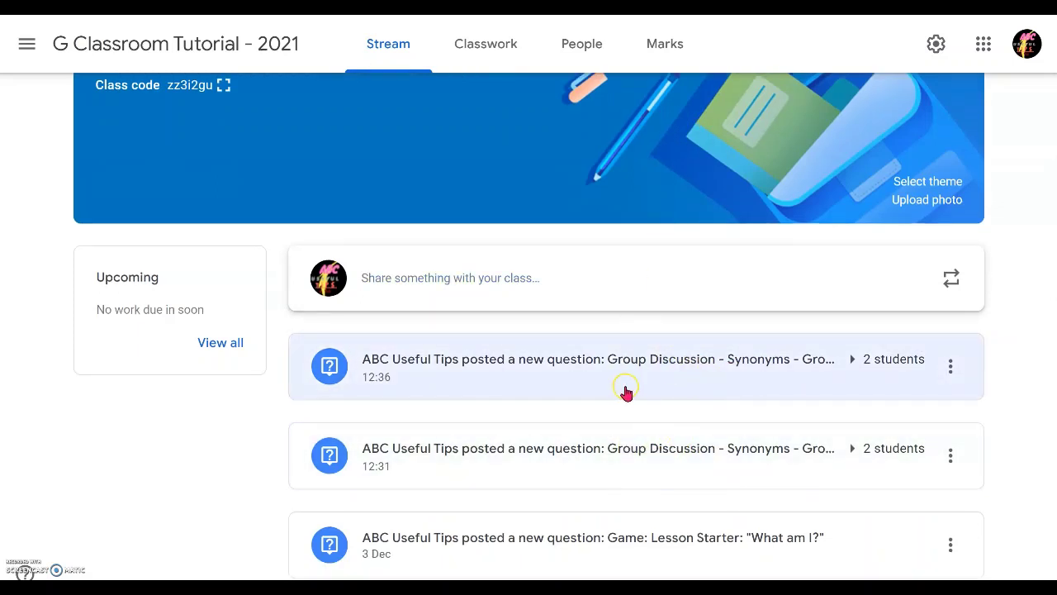
pyautogui.click(776, 370)
pyautogui.click(471, 43)
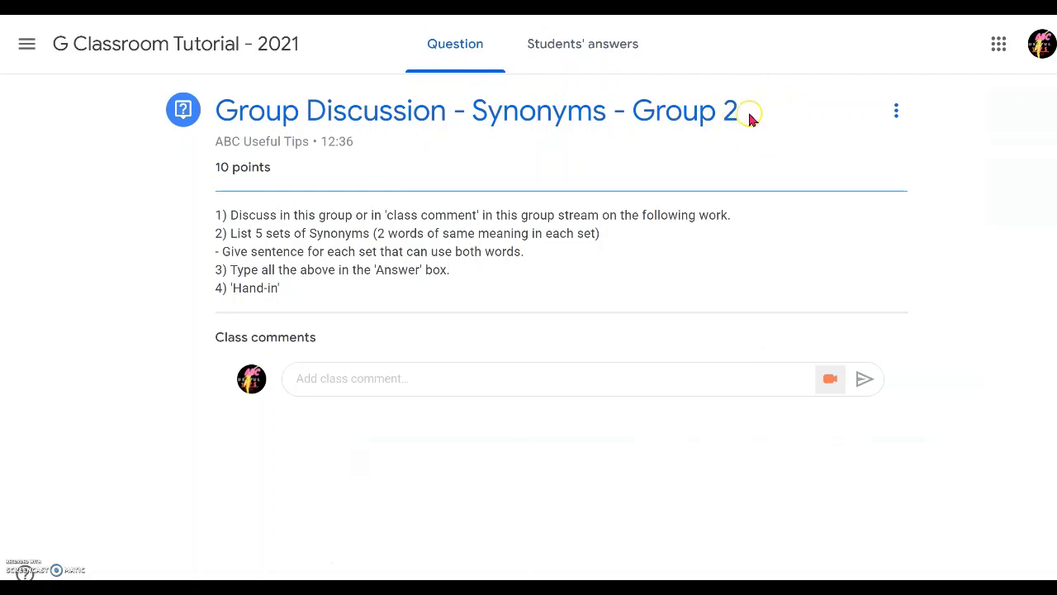
pyautogui.click(587, 47)
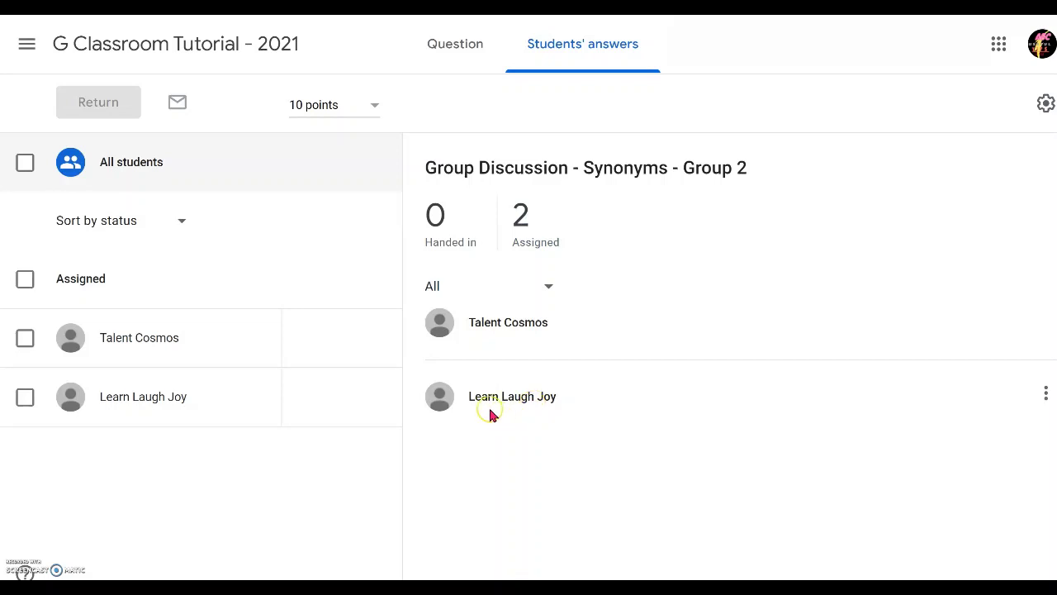
pyautogui.click(455, 52)
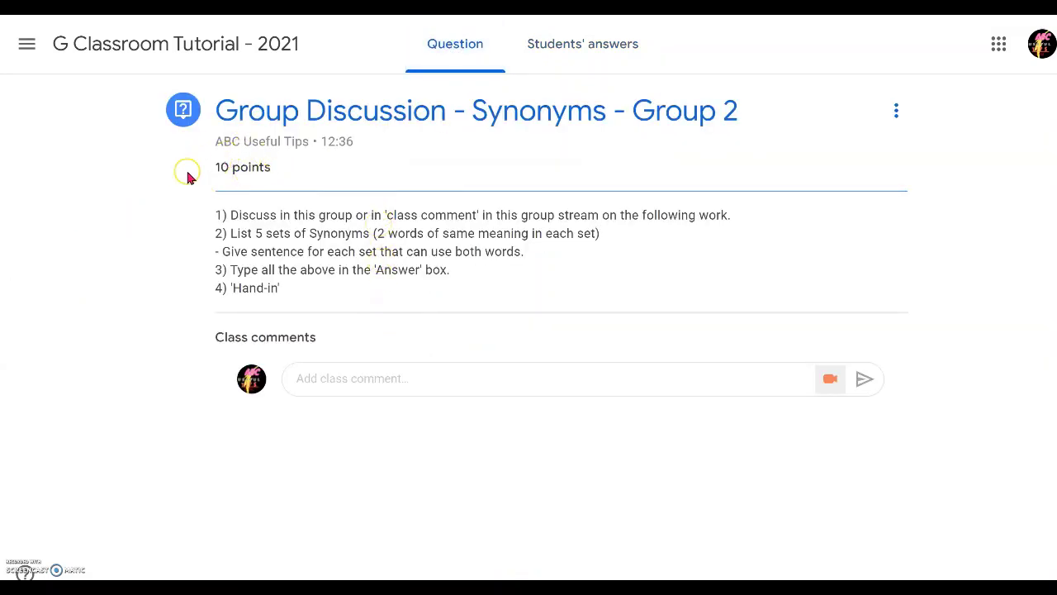
pyautogui.click(217, 46)
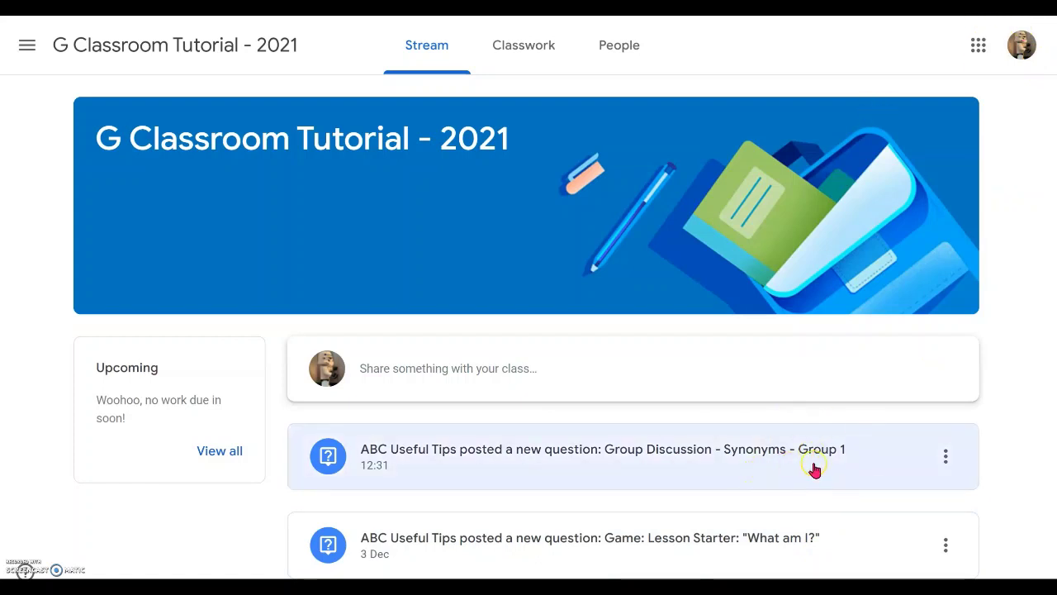
# From the student account, open the Group 1 question and post the class comment "Example I suggest is Peak & Summit".
pyautogui.click(740, 465)
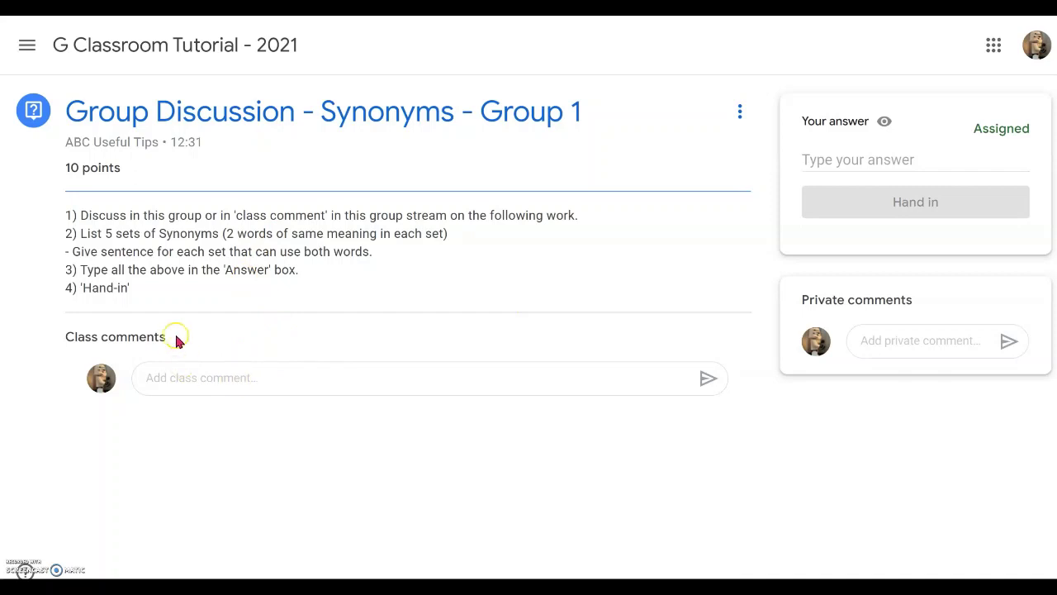
pyautogui.click(190, 377)
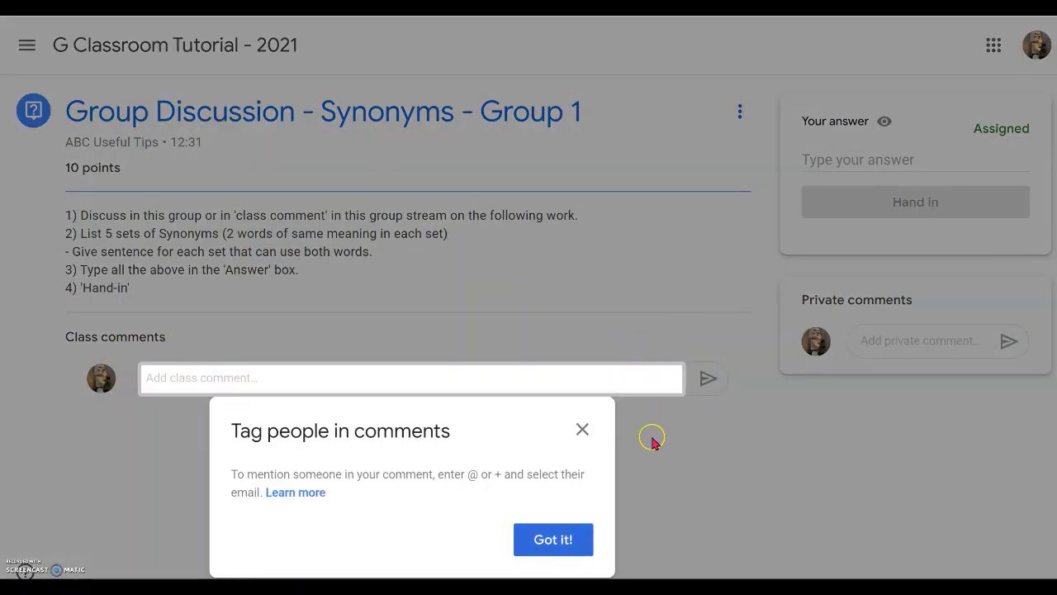
pyautogui.click(582, 431)
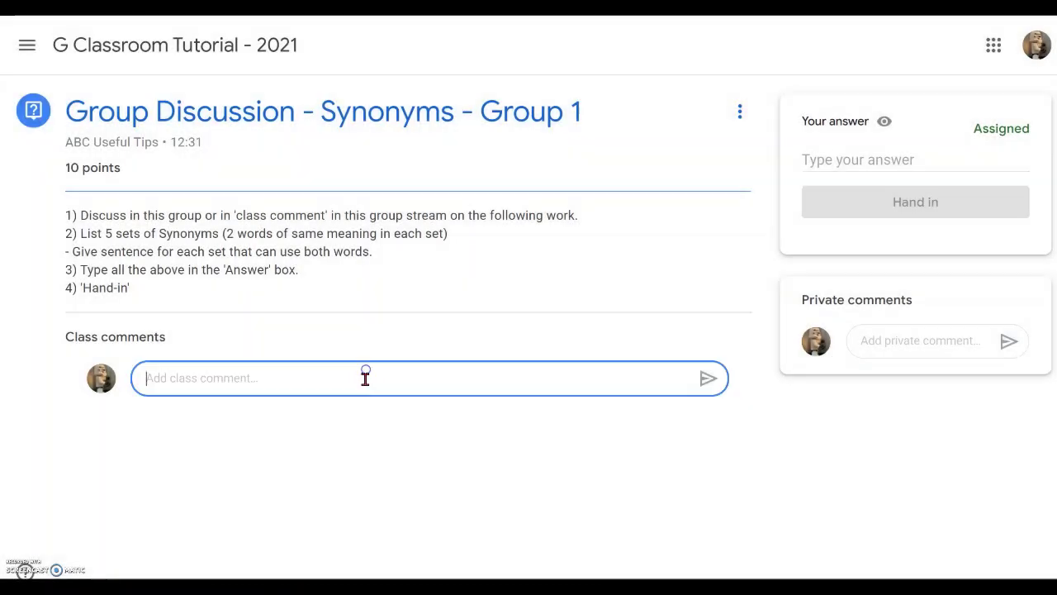
pyautogui.write('Ex')
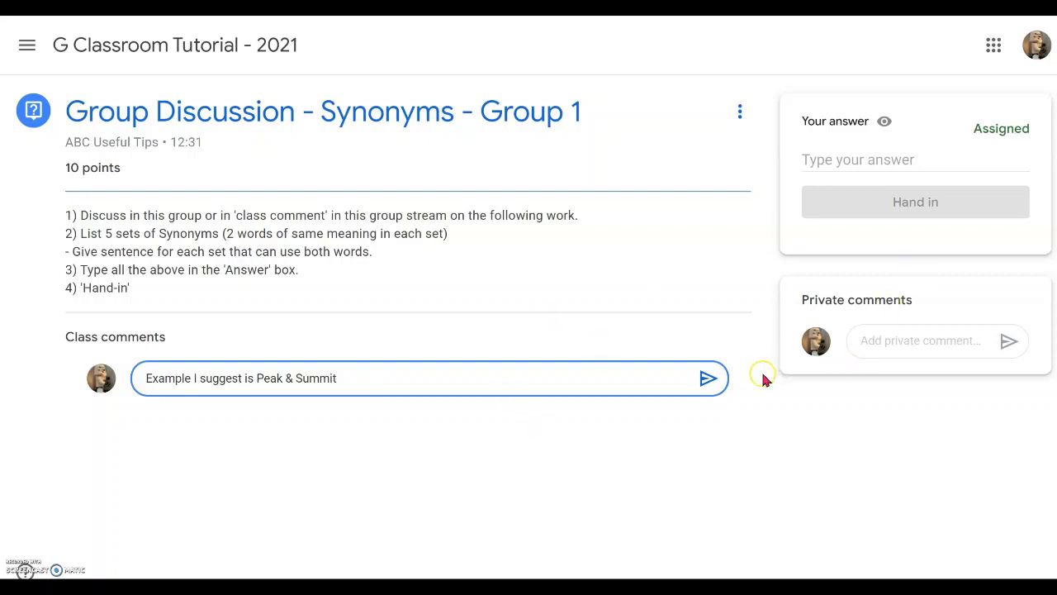
pyautogui.click(706, 379)
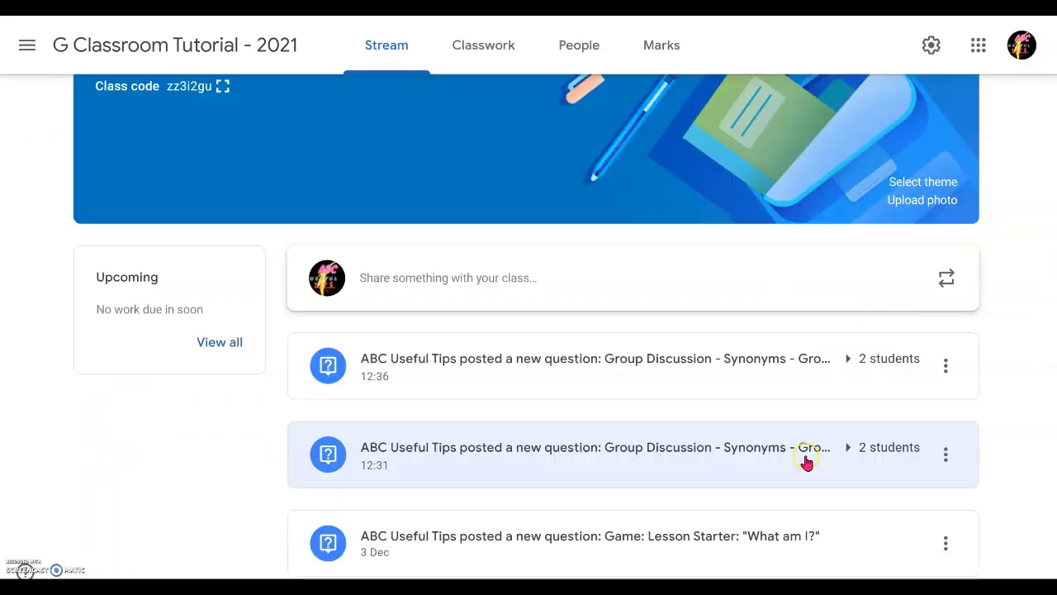
# From the teacher account, open the Group 1 question and post the class comment "Good example".
pyautogui.click(806, 458)
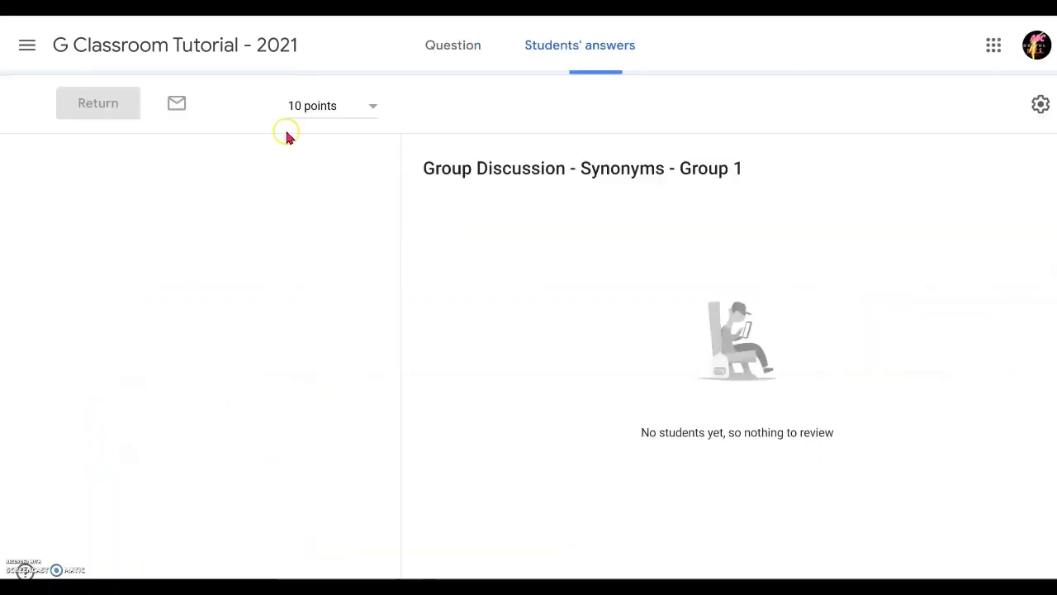
pyautogui.click(448, 55)
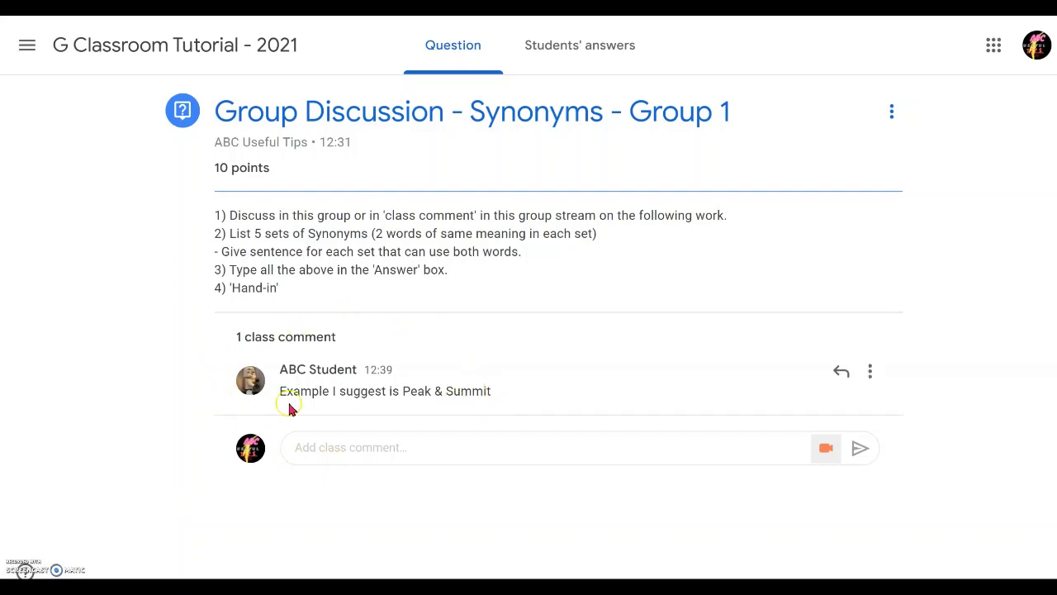
pyautogui.click(370, 447)
pyautogui.write('Good example')
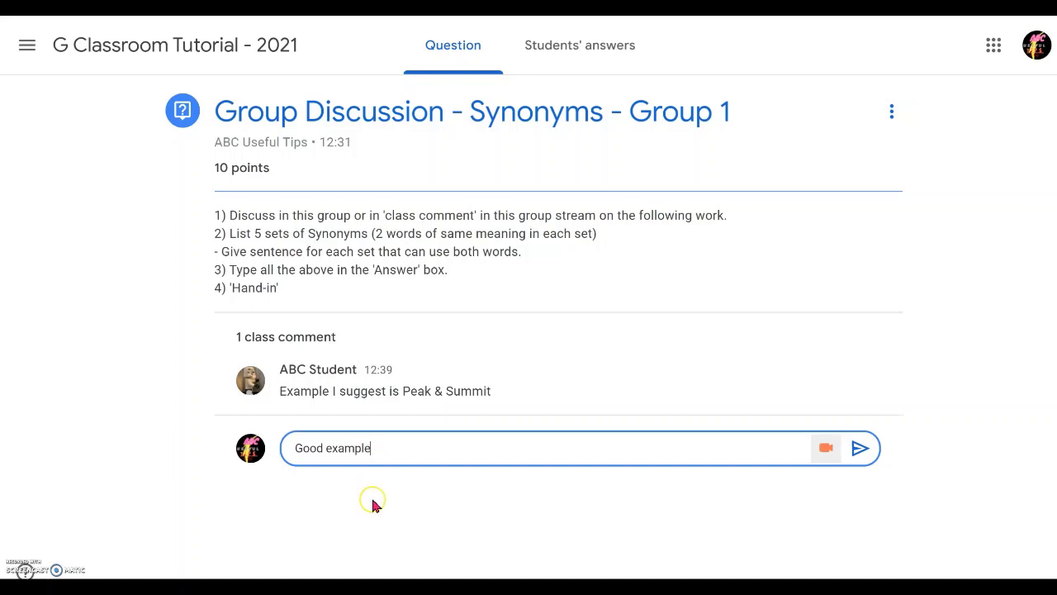
pyautogui.click(862, 450)
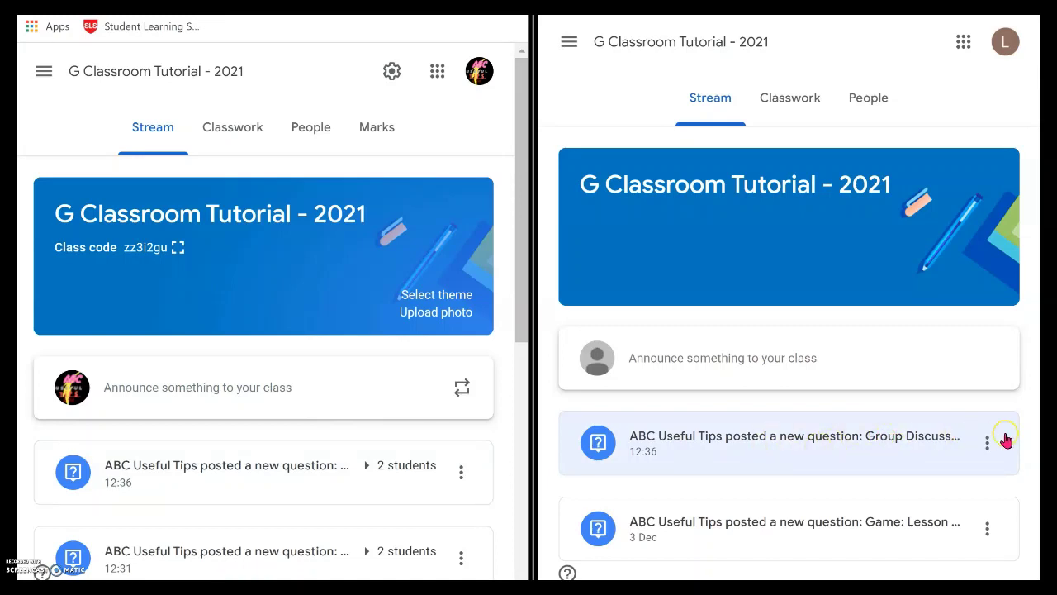
# From the second student account, open the Group 2 synonyms question and look over its instructions and answer area.
pyautogui.click(869, 446)
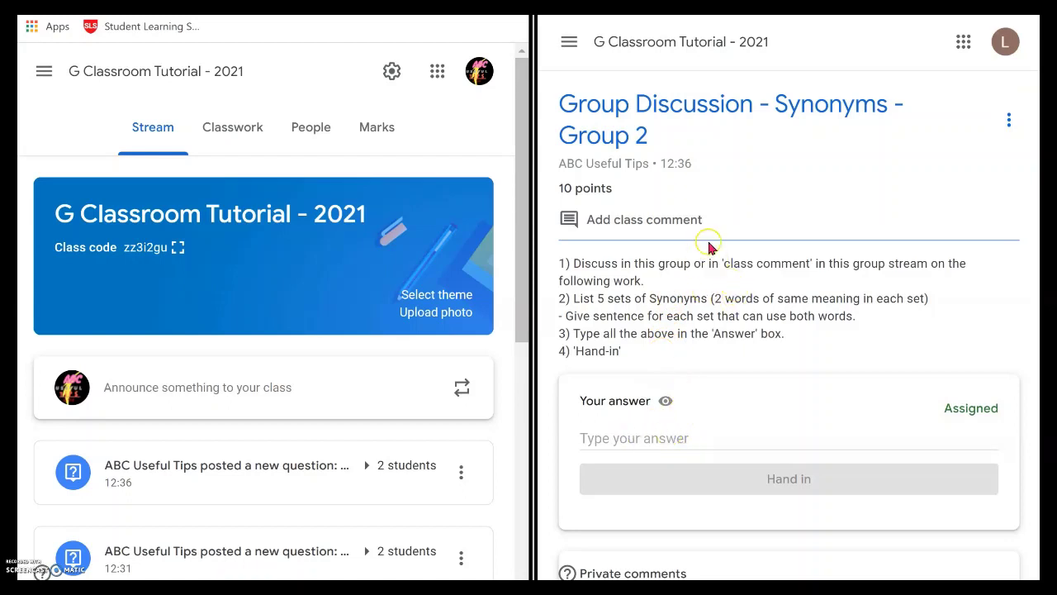
pyautogui.scroll(-1, 720, 254)
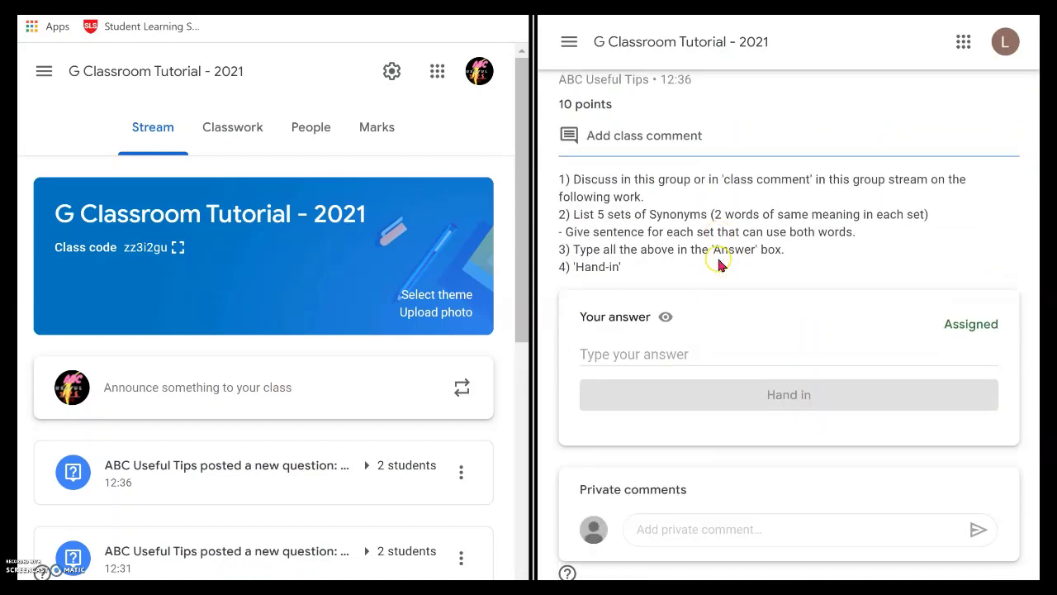
pyautogui.scroll(1, 727, 261)
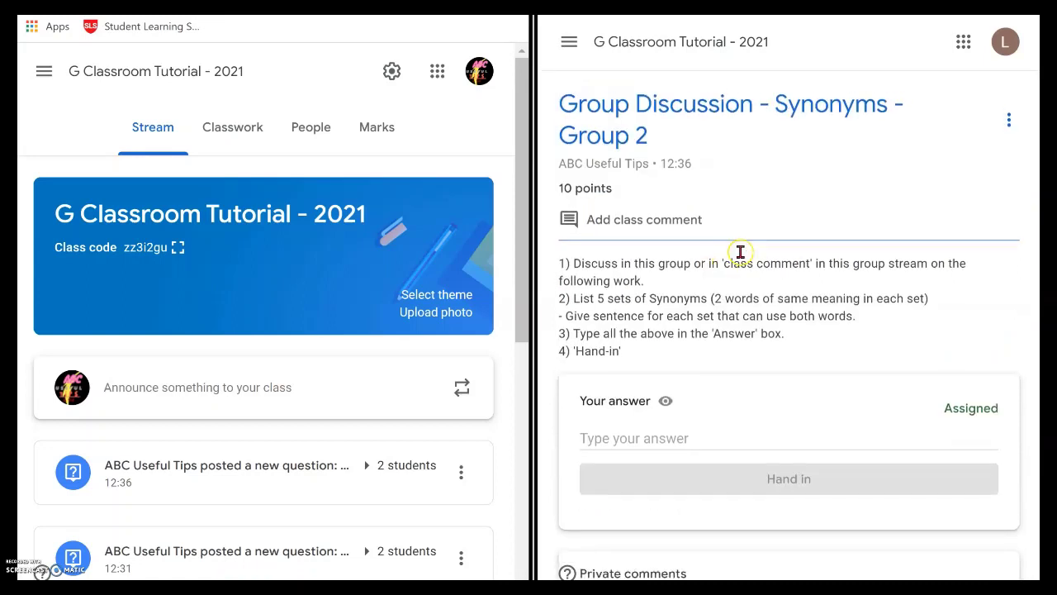
# Post the class comment "Suggestion" on the Group 2 question, dismissing the tagging tip, and close the class comments.
pyautogui.click(653, 223)
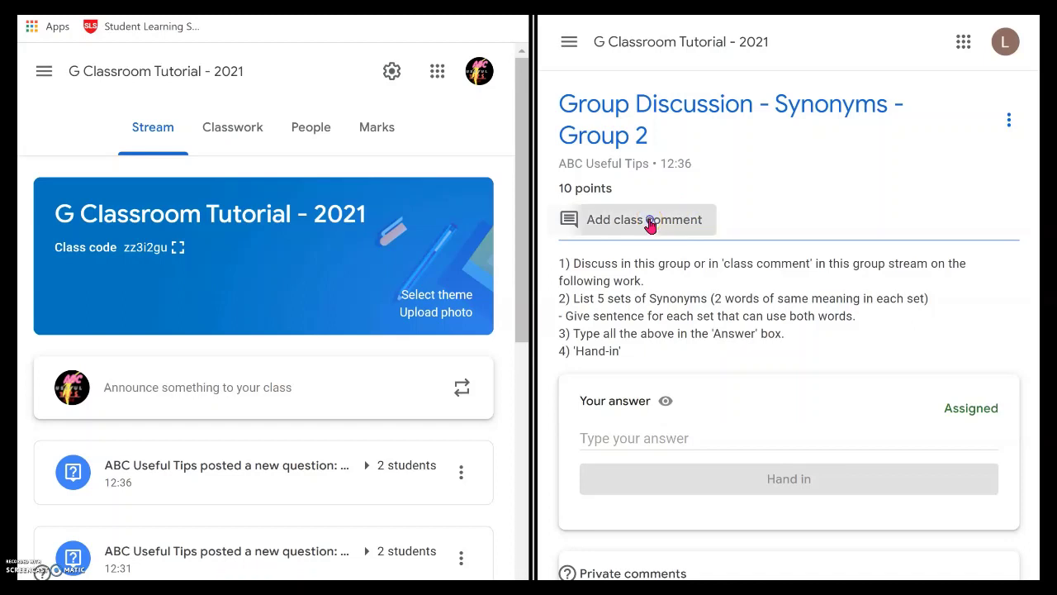
pyautogui.click(767, 444)
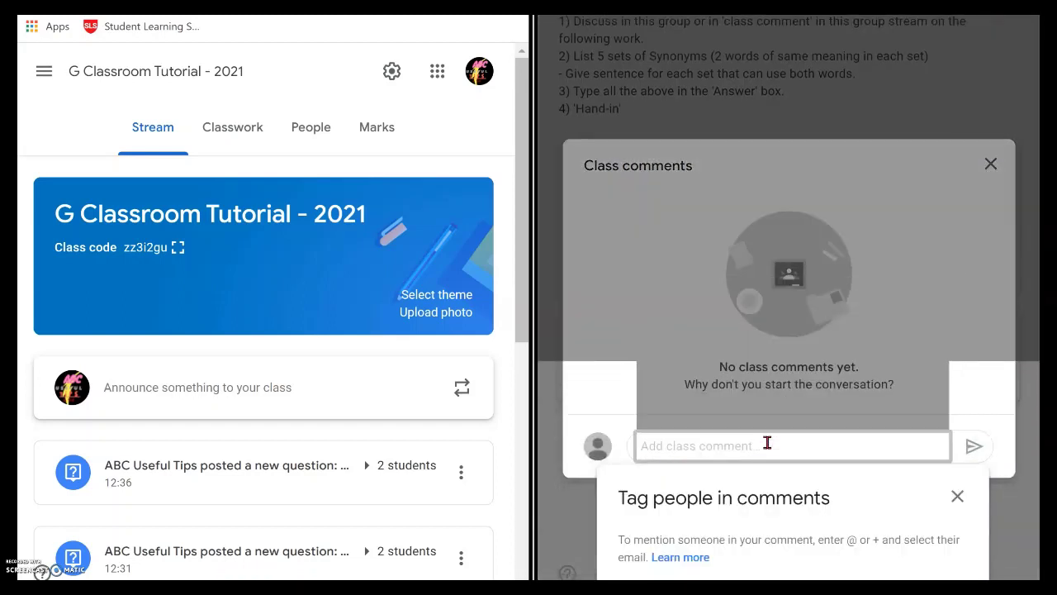
pyautogui.click(957, 496)
pyautogui.write('Sugg')
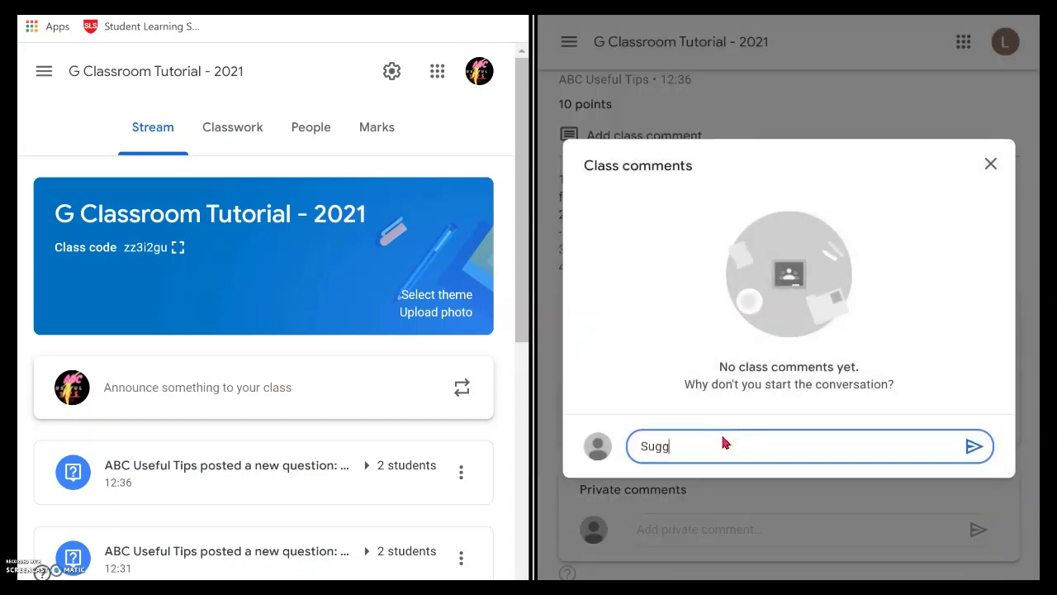
pyautogui.write('esions')
pyautogui.press('BackSpace')
pyautogui.press('BackSpace')
pyautogui.press('BackSpace')
pyautogui.press('BackSpace')
pyautogui.write('tion')
pyautogui.click(976, 446)
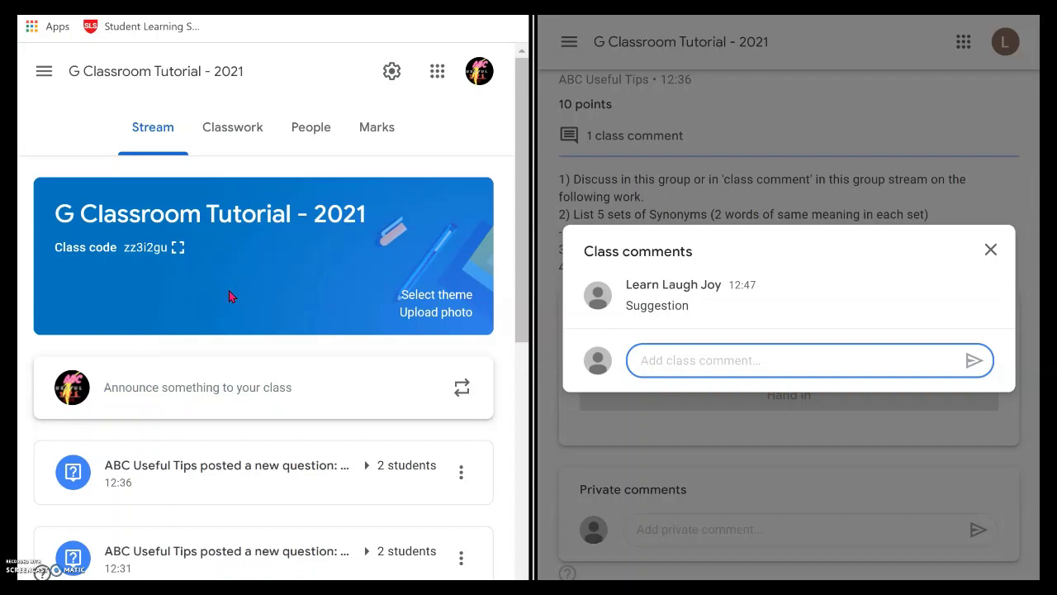
pyautogui.click(990, 250)
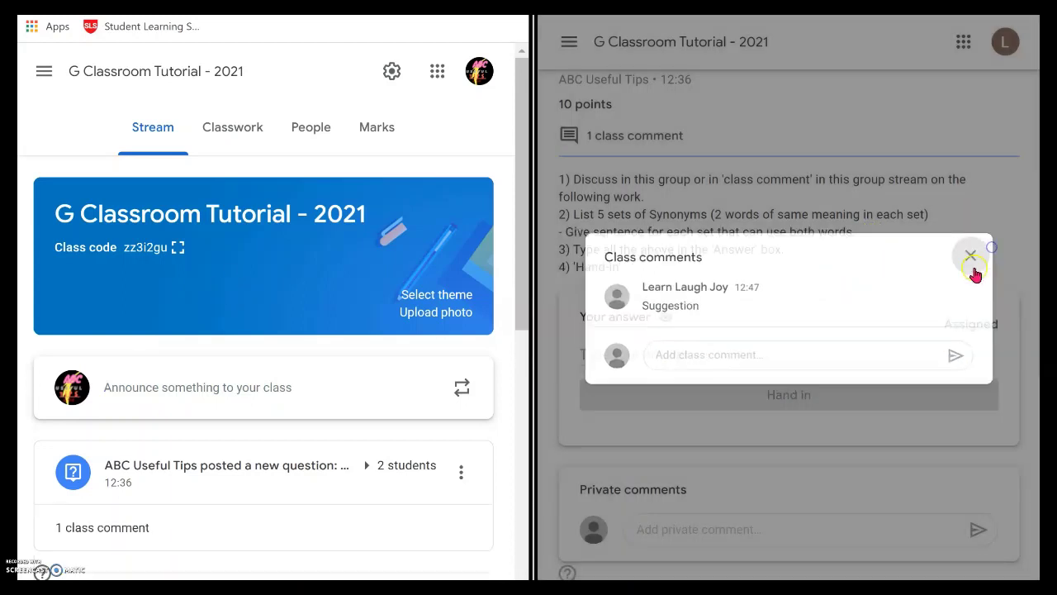
# Enter "Set 1: ...." as the student's answer to the Group 2 question without handing it in.
pyautogui.click(666, 354)
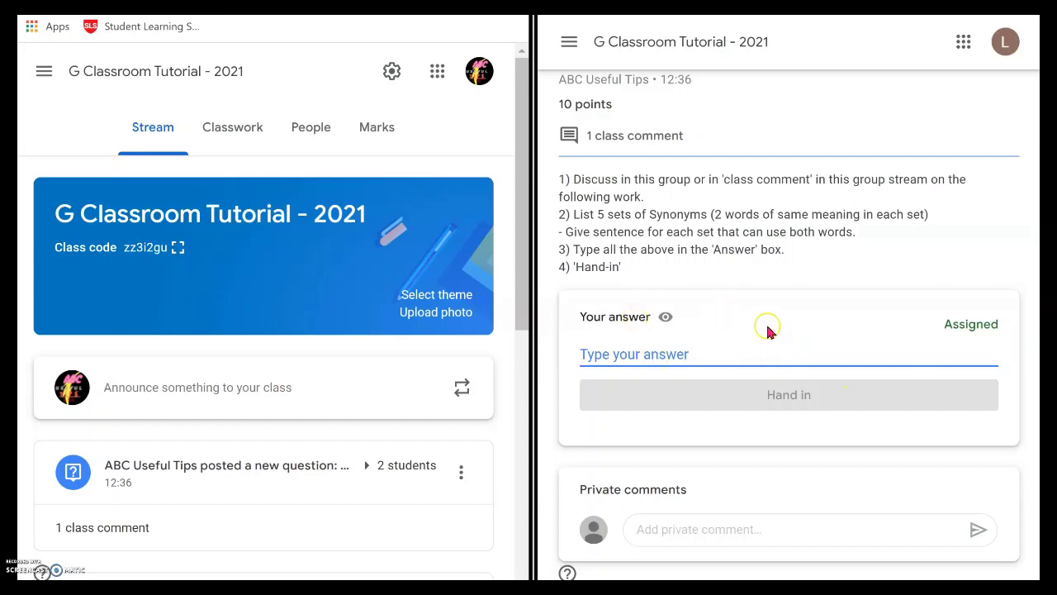
pyautogui.write('Set 1')
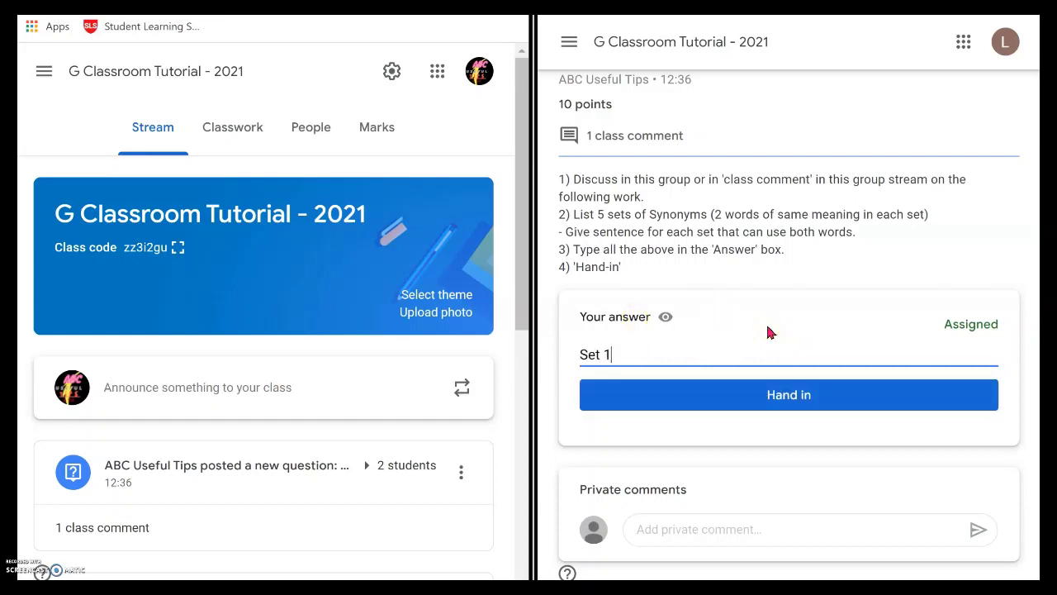
pyautogui.write(': ....')
pyautogui.click(780, 350)
pyautogui.click(712, 196)
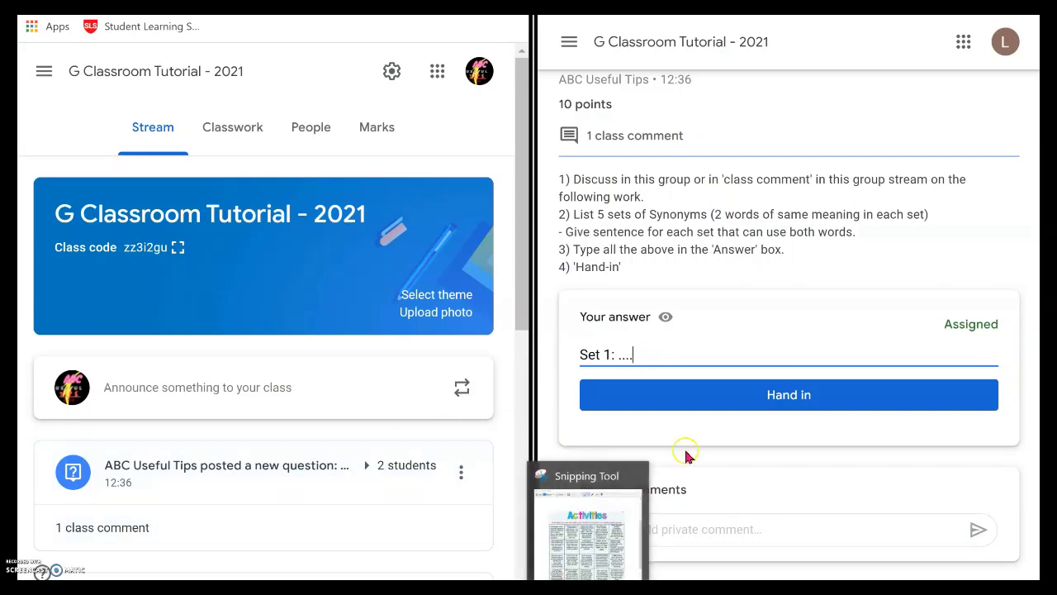
pyautogui.click(758, 286)
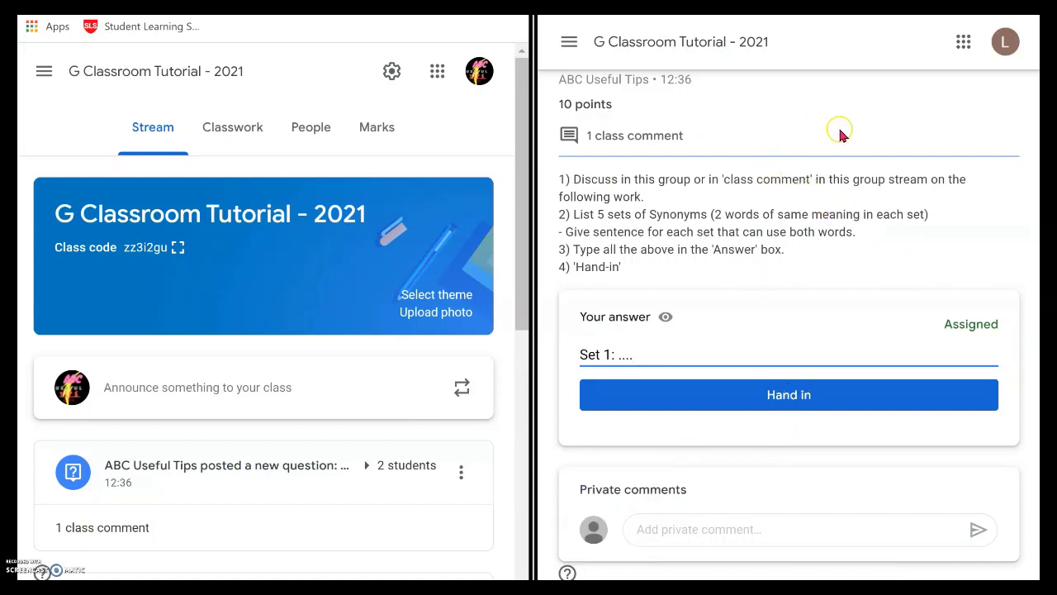